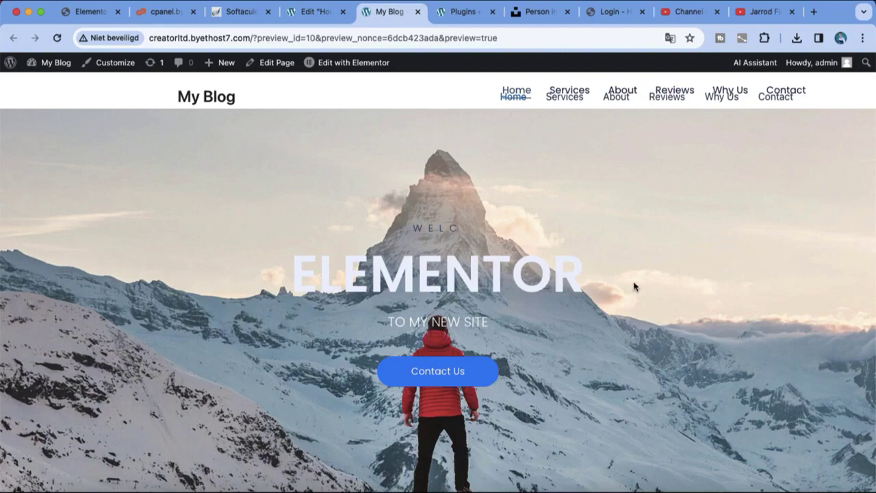
Step: Scroll through the Elementor demo home page and jump to its Services section
{"action": "scroll", "coordinate": [634, 284], "scroll_direction": "down", "scroll_amount": 1}
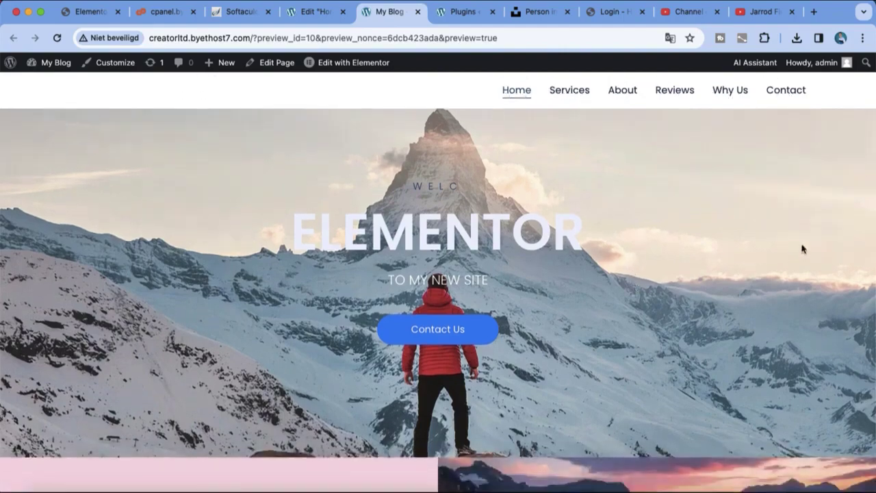
{"action": "scroll", "coordinate": [748, 271], "scroll_direction": "up", "scroll_amount": 1}
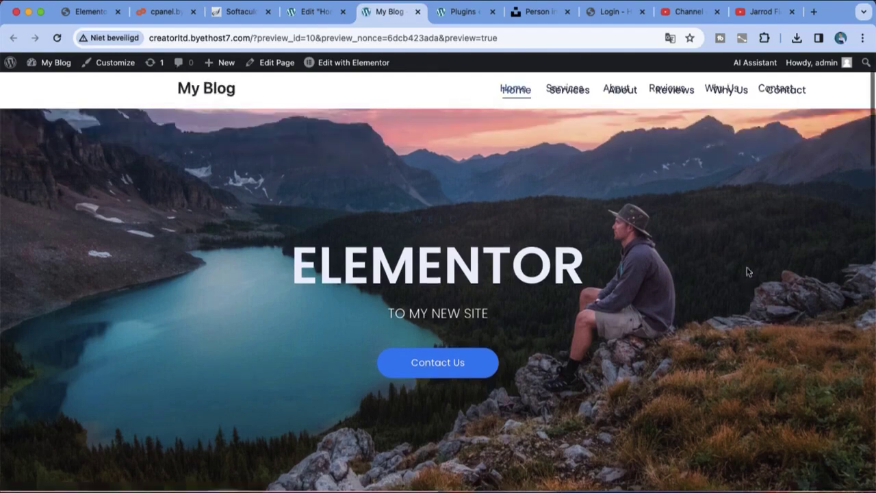
{"action": "scroll", "coordinate": [747, 271], "scroll_direction": "down", "scroll_amount": 4}
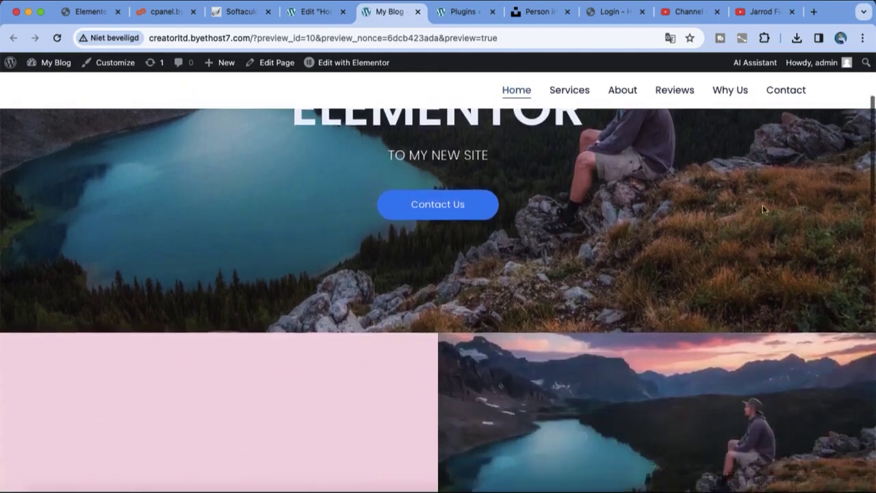
{"action": "scroll", "coordinate": [763, 206], "scroll_direction": "down", "scroll_amount": 3}
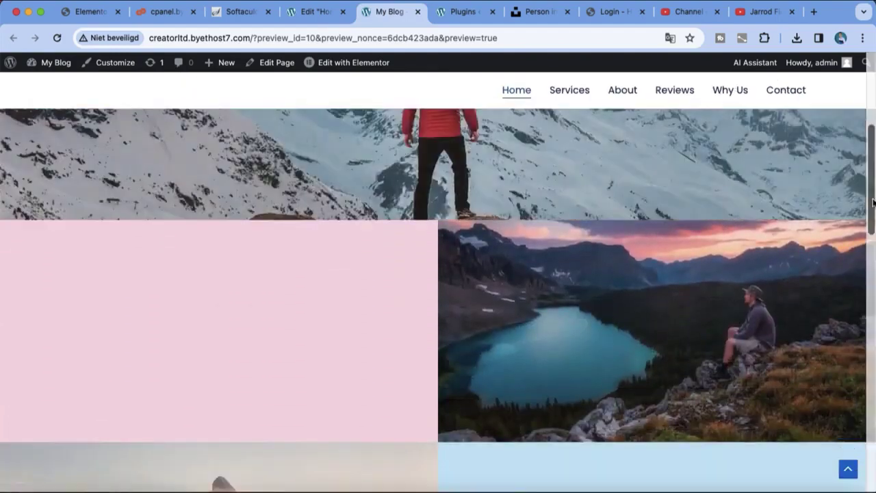
{"action": "left_click_drag", "start_coordinate": [872, 202], "coordinate": [862, 94]}
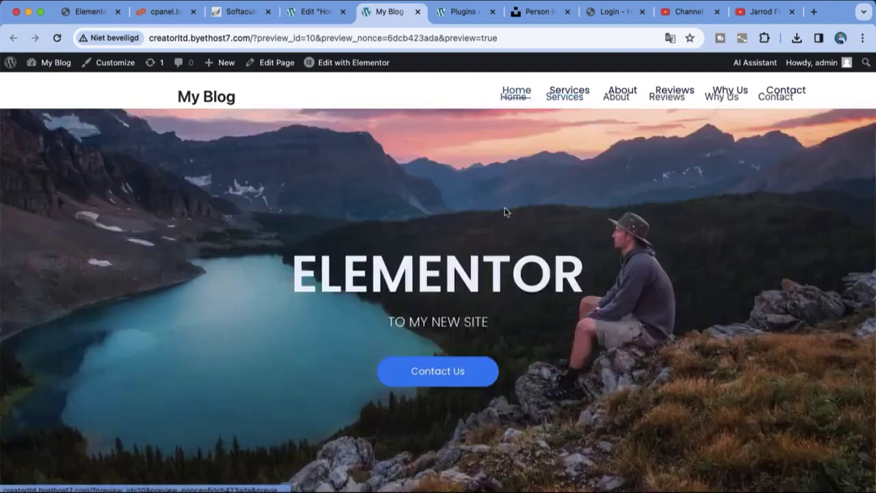
{"action": "scroll", "coordinate": [643, 171], "scroll_direction": "down", "scroll_amount": 1}
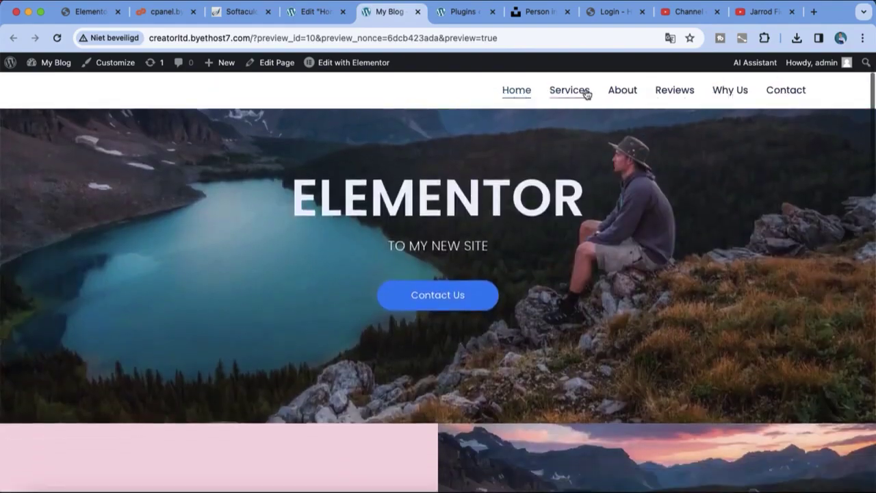
{"action": "left_click", "coordinate": [583, 91]}
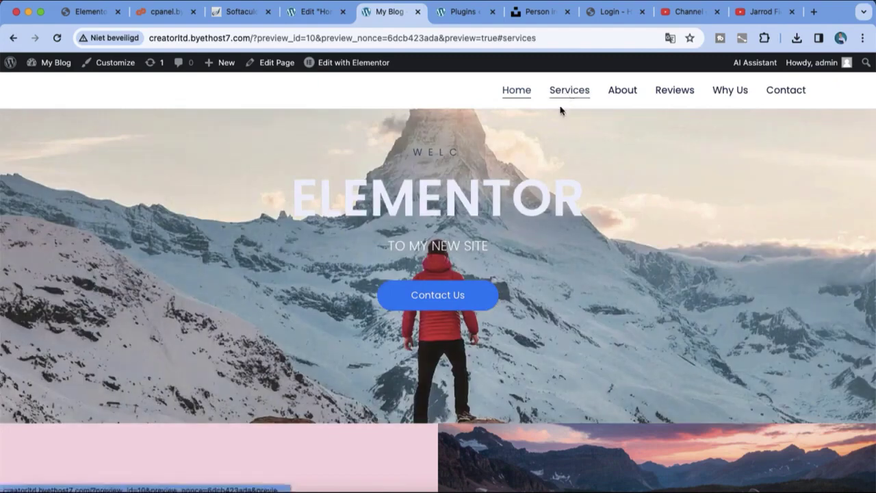
{"action": "scroll", "coordinate": [633, 449], "scroll_direction": "up", "scroll_amount": 1}
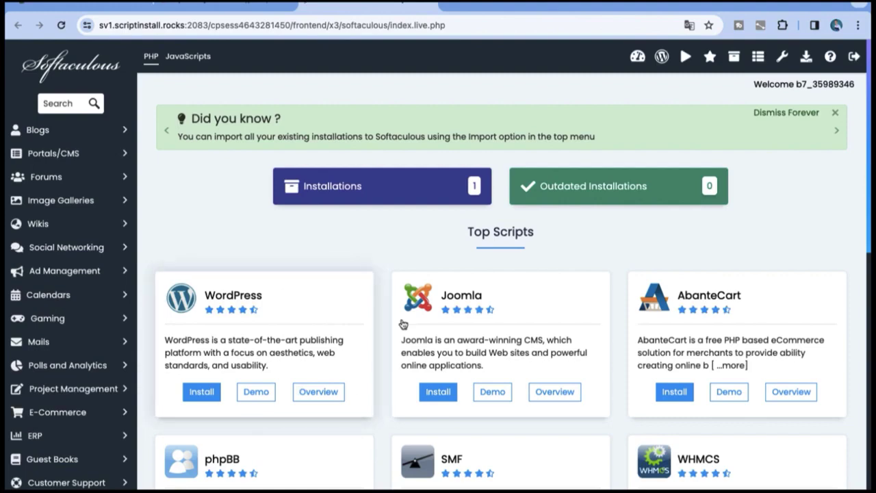
Step: Start a Softaculous WordPress install with the directory set to 'elementor'
{"action": "left_click", "coordinate": [201, 394]}
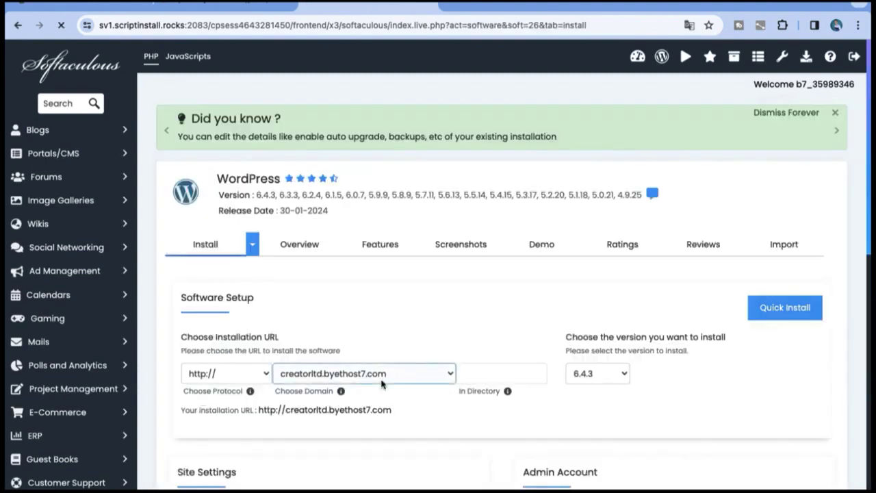
{"action": "left_click", "coordinate": [484, 375]}
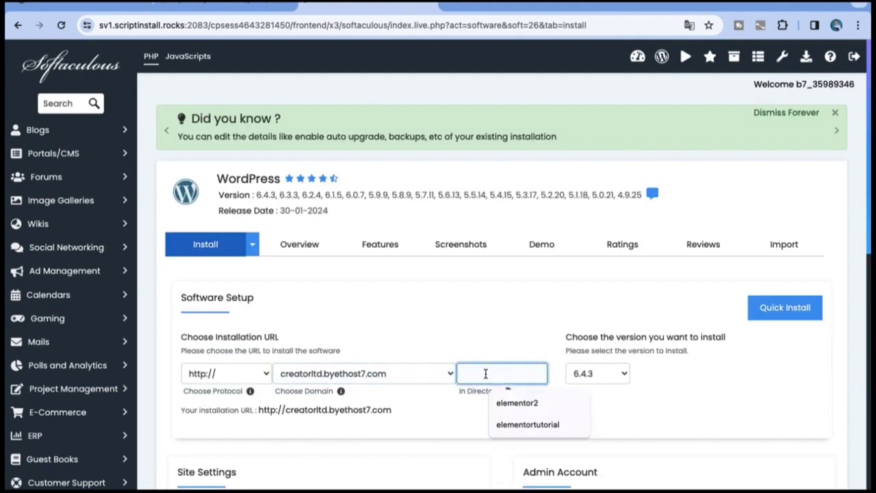
{"action": "type", "text": "elementor"}
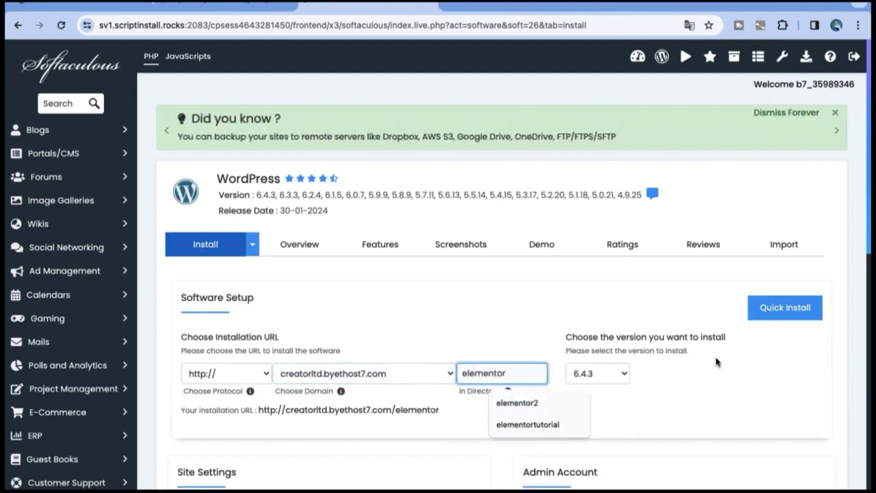
{"action": "scroll", "coordinate": [760, 334], "scroll_direction": "down", "scroll_amount": 3}
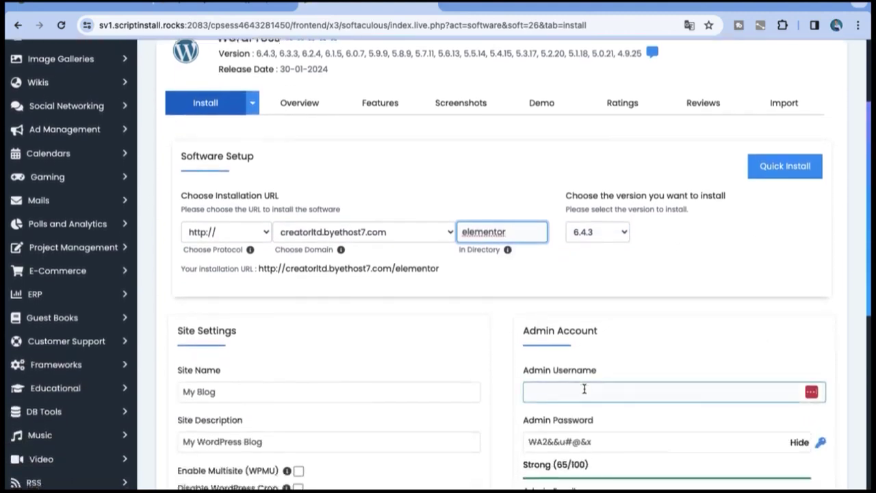
Step: Enter 'Admin' as the admin username and select the admin password
{"action": "left_click", "coordinate": [603, 435]}
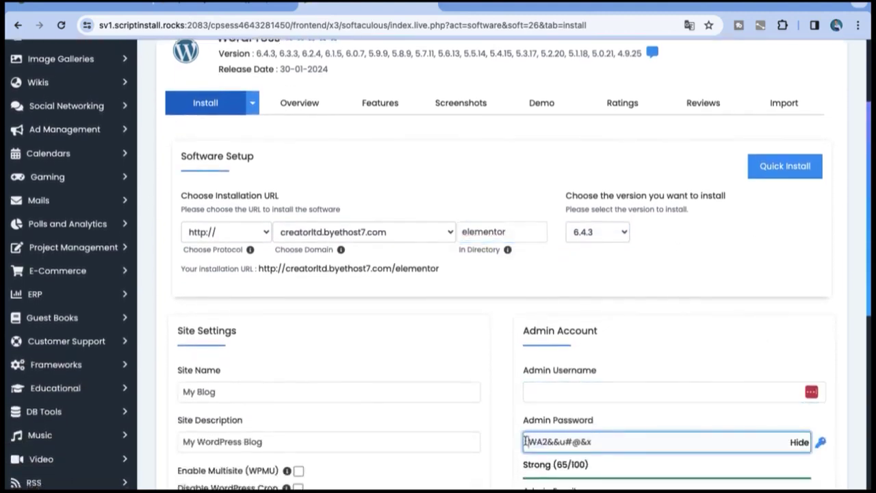
{"action": "left_click", "coordinate": [525, 390]}
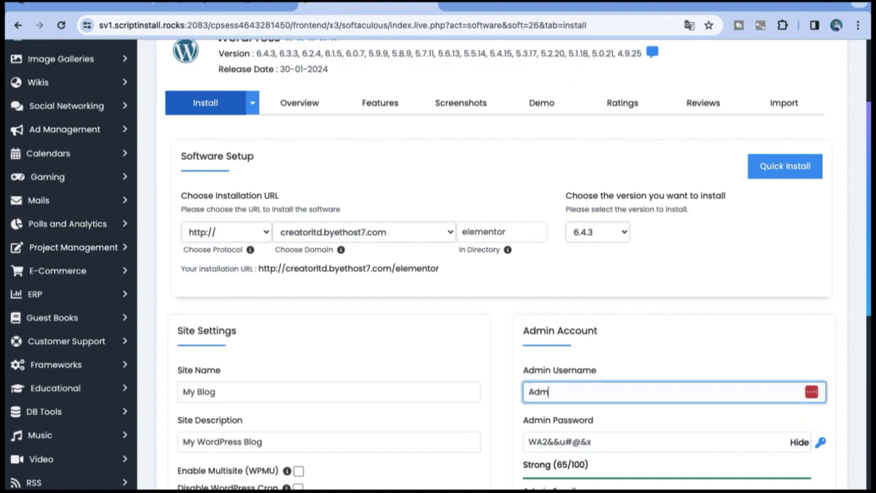
{"action": "type", "text": "Admin"}
{"action": "left_click_drag", "start_coordinate": [590, 441], "coordinate": [517, 445]}
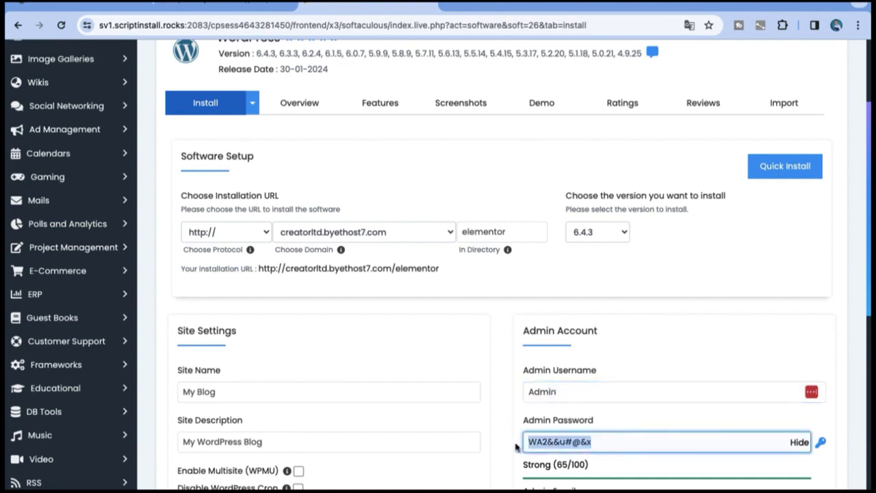
{"action": "scroll", "coordinate": [377, 279], "scroll_direction": "down", "scroll_amount": 3}
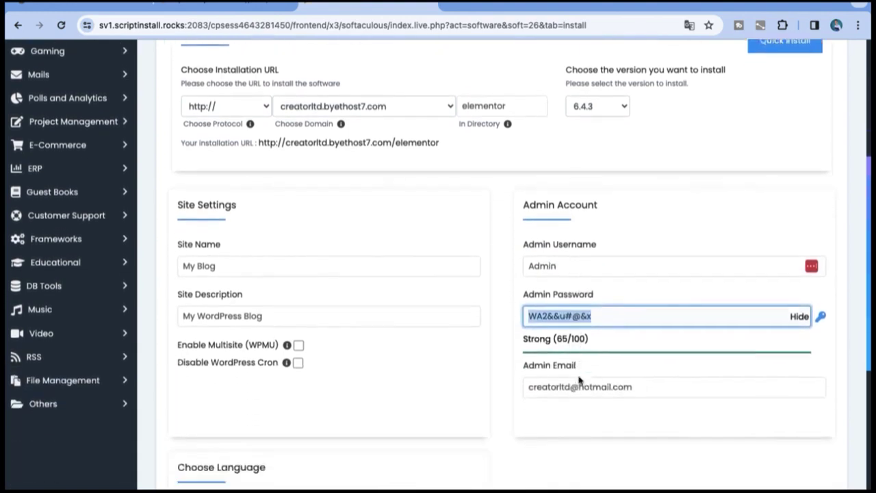
Step: Replace the site name 'My Blog' with 'My Elementor Site'
{"action": "left_click", "coordinate": [231, 178]}
{"action": "left_click_drag", "start_coordinate": [231, 178], "coordinate": [180, 177]}
{"action": "key", "text": "BackSpace"}
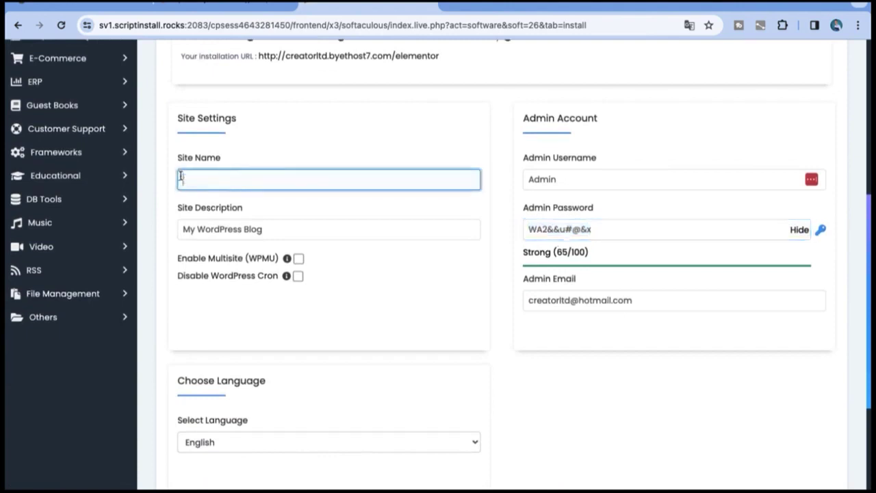
{"action": "type", "text": "My Element"}
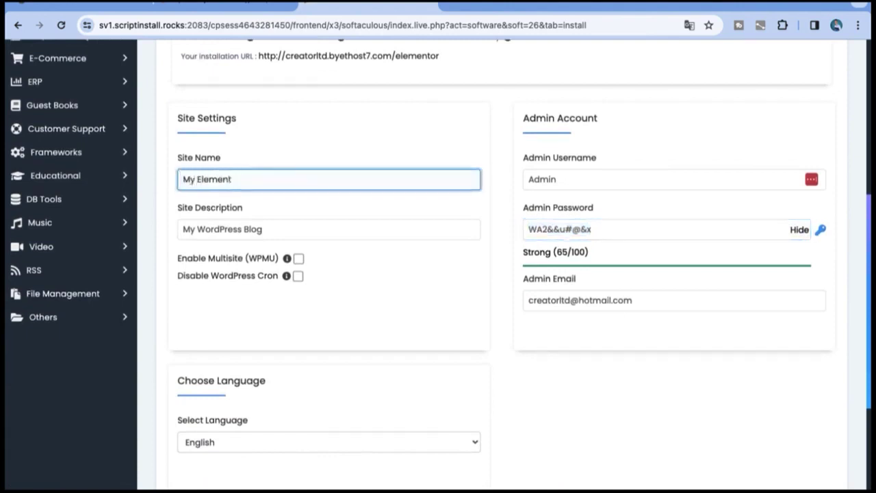
{"action": "type", "text": "or Site"}
{"action": "scroll", "coordinate": [579, 360], "scroll_direction": "down", "scroll_amount": 4}
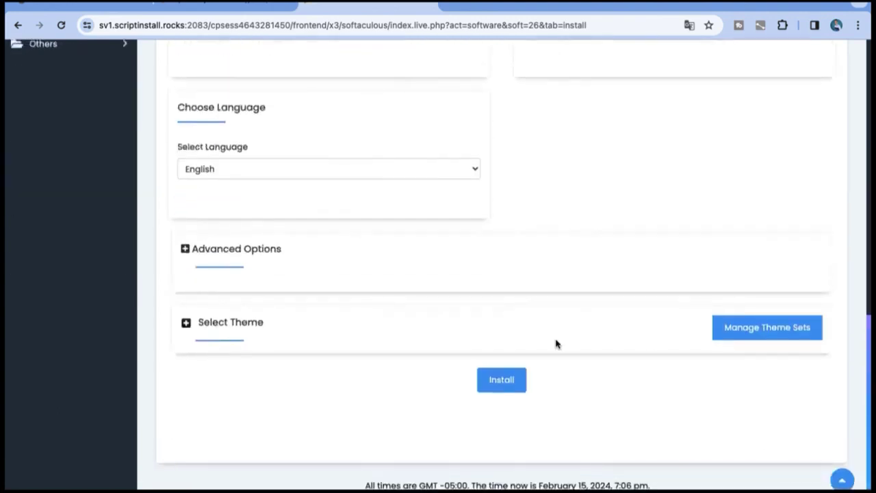
Step: Run the install to creatorltd.byethost7.com/elementor, open its admin URL, then load the new site
{"action": "left_click", "coordinate": [518, 387]}
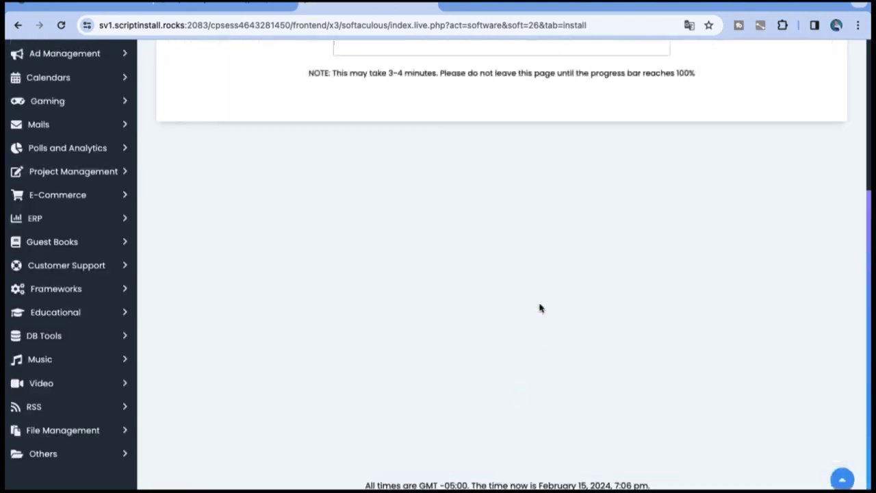
{"action": "scroll", "coordinate": [510, 228], "scroll_direction": "up", "scroll_amount": 3}
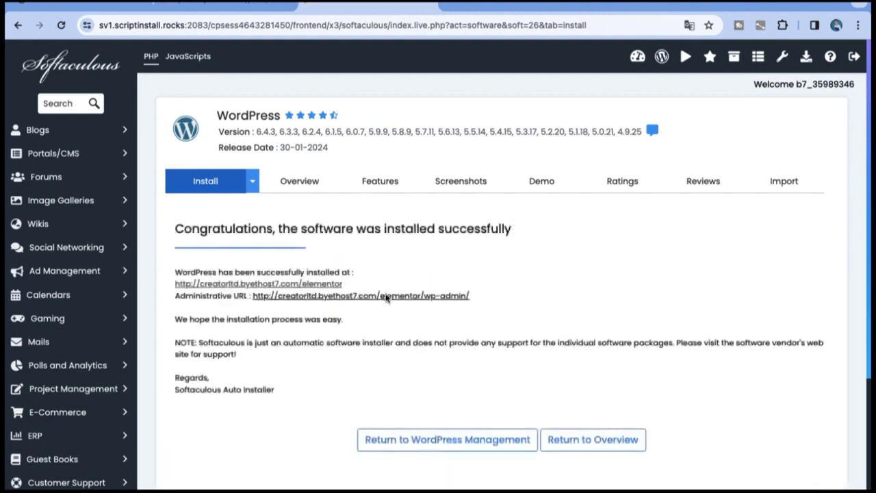
{"action": "left_click", "coordinate": [387, 296]}
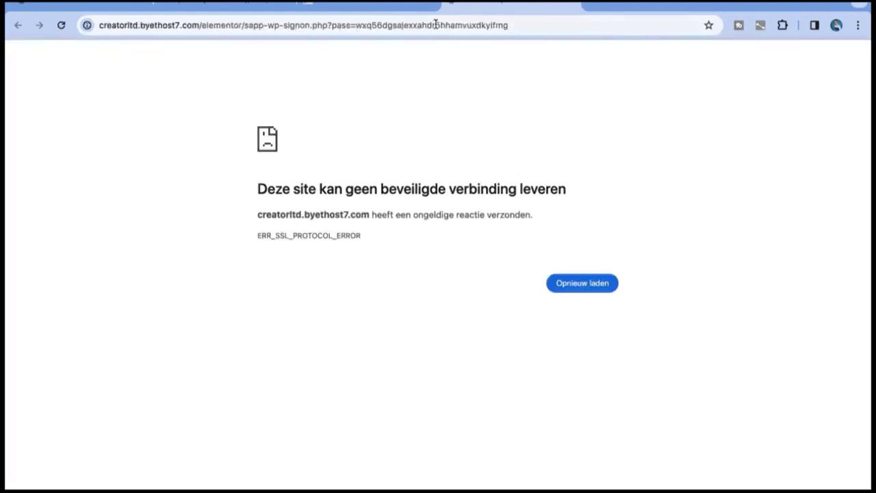
{"action": "left_click", "coordinate": [405, 11]}
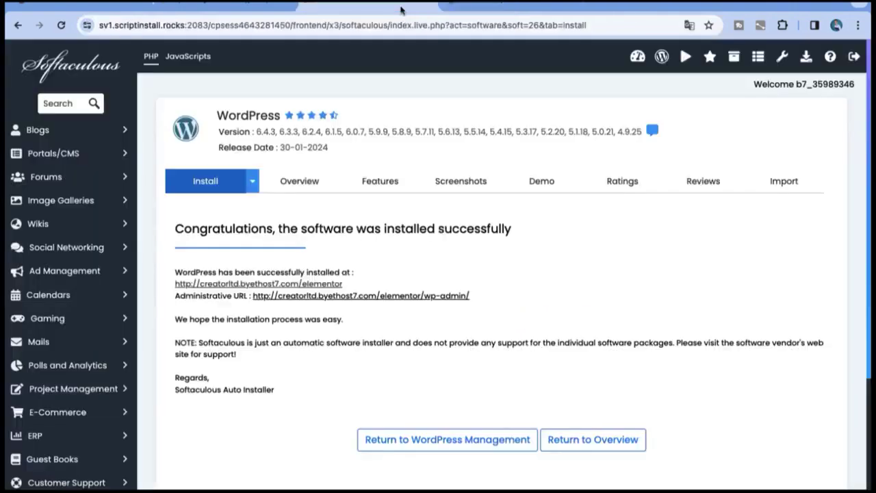
{"action": "left_click", "coordinate": [342, 285]}
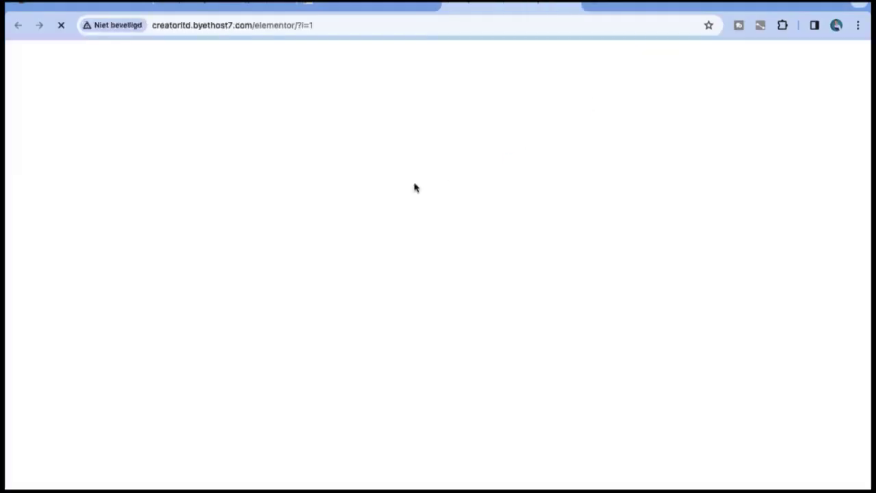
Step: Go from the new front-end site to its WordPress admin Dashboard
{"action": "scroll", "coordinate": [601, 288], "scroll_direction": "down", "scroll_amount": 10}
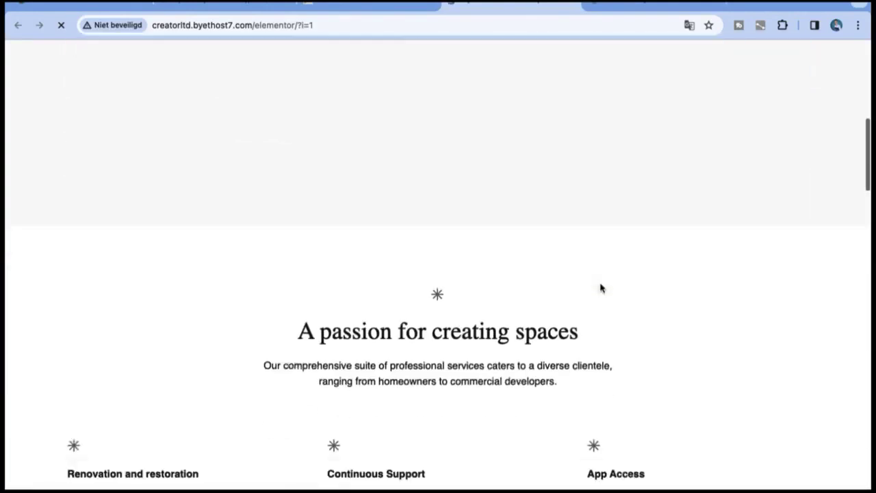
{"action": "scroll", "coordinate": [601, 288], "scroll_direction": "up", "scroll_amount": 10}
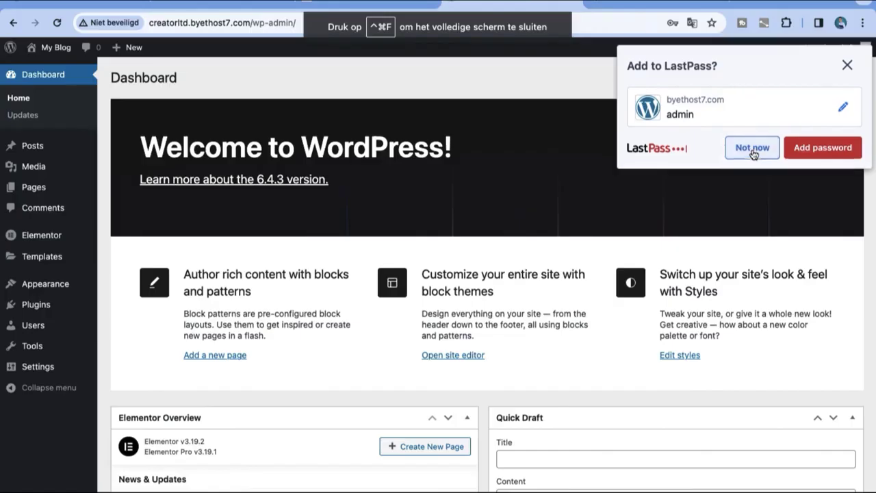
{"action": "left_click", "coordinate": [695, 148]}
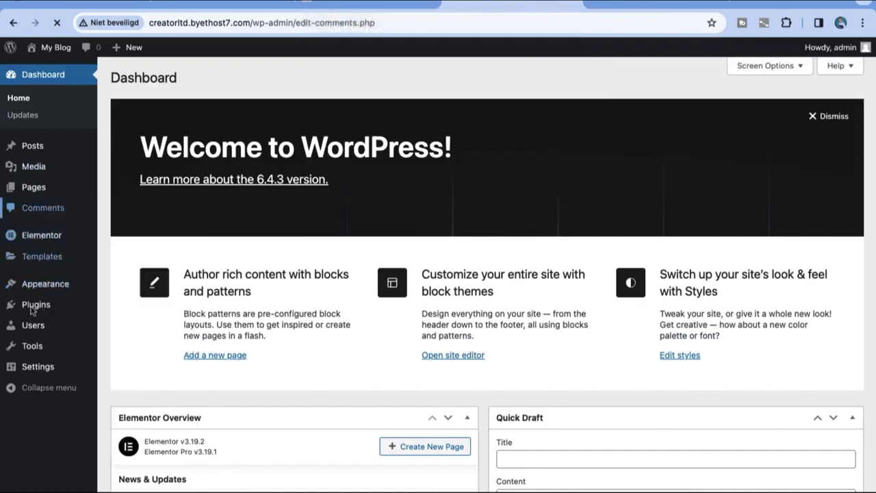
Step: Search new plugins for 'elementor', confirm Elementor Website Builder is Active, and show the upload form
{"action": "mouse_move", "coordinate": [41, 190]}
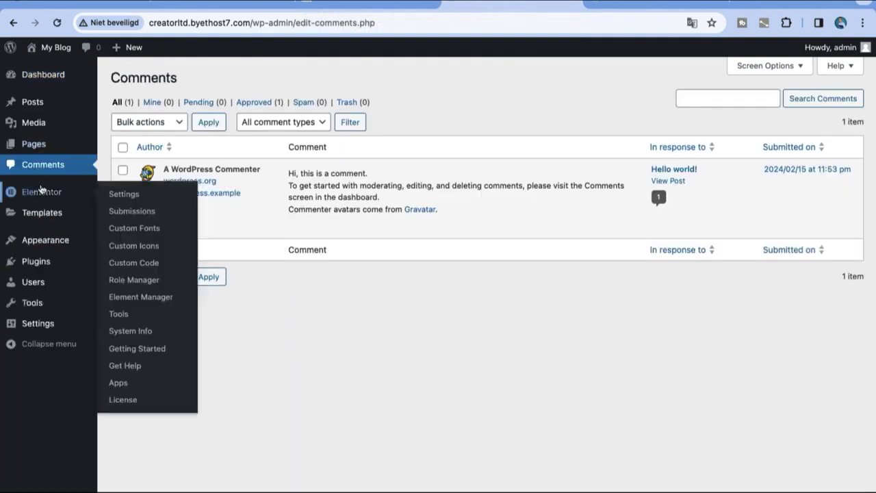
{"action": "mouse_move", "coordinate": [43, 258]}
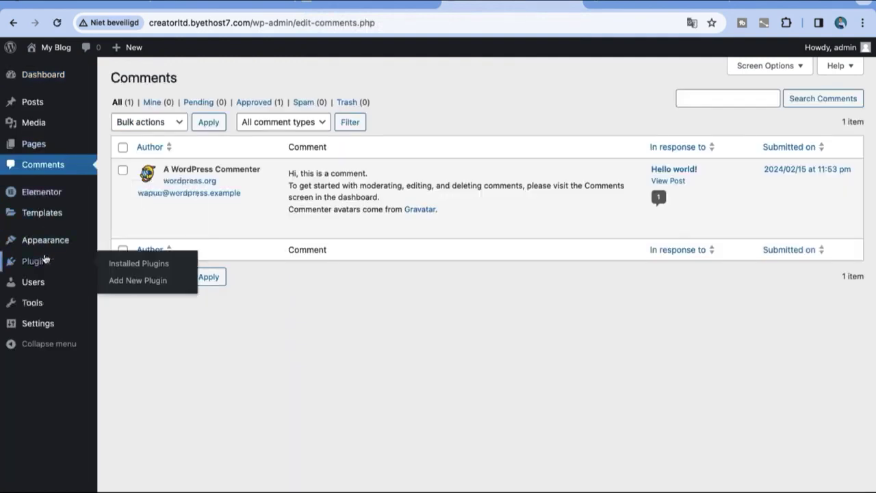
{"action": "left_click", "coordinate": [110, 281]}
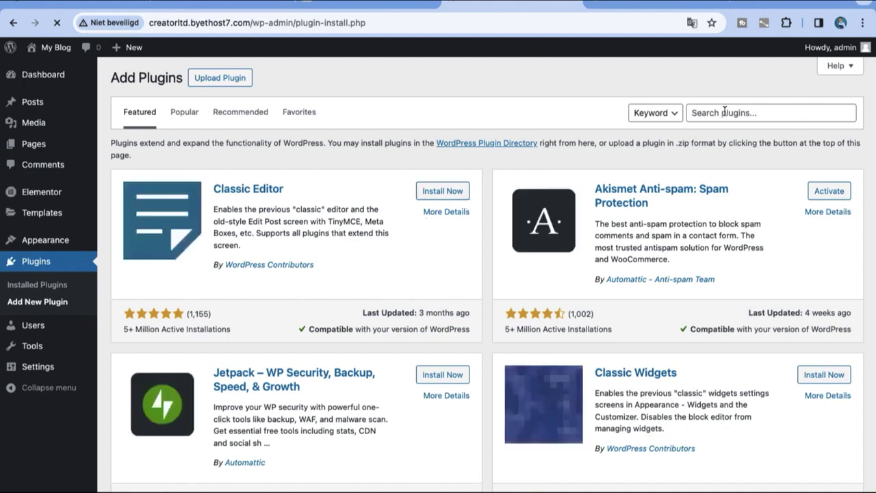
{"action": "left_click", "coordinate": [724, 112]}
{"action": "type", "text": "eleemn"}
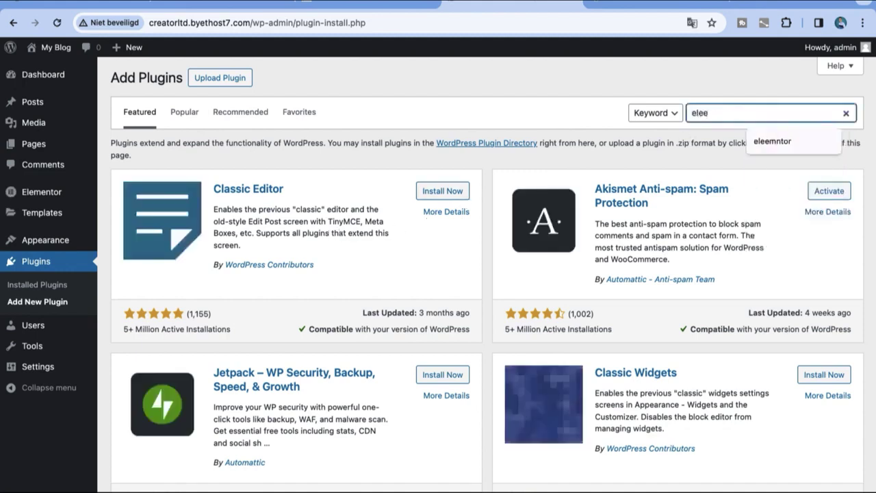
{"action": "key", "text": "BackSpace"}
{"action": "type", "text": "mentor"}
{"action": "key", "text": "Return"}
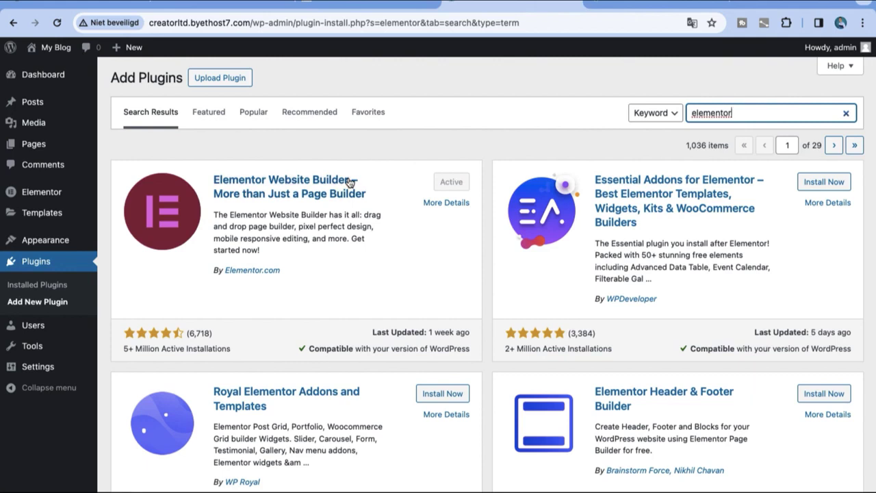
{"action": "mouse_move", "coordinate": [58, 238]}
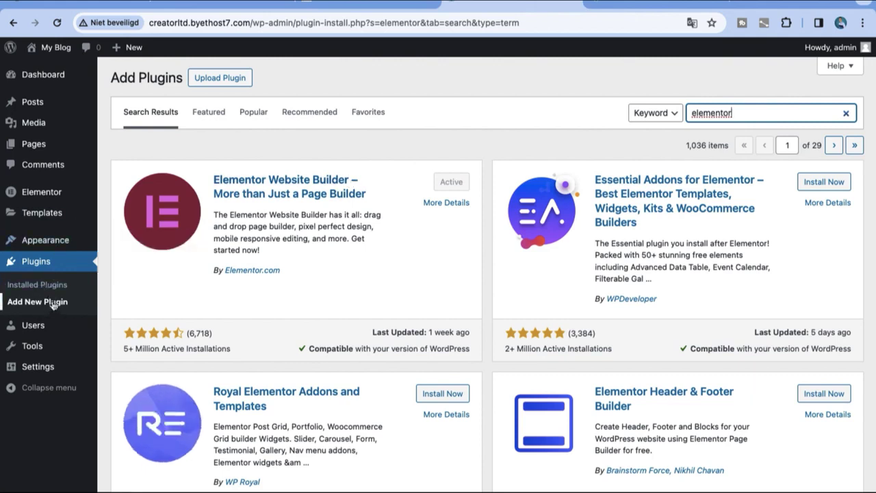
{"action": "left_click", "coordinate": [220, 82]}
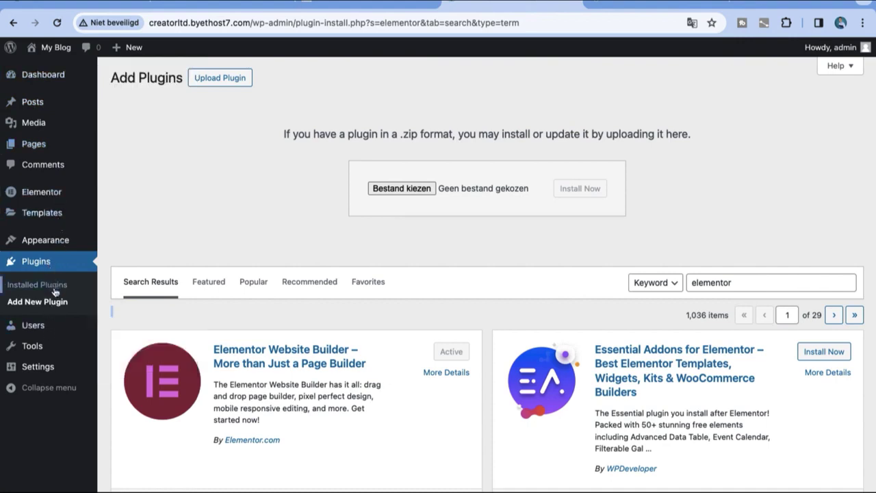
Step: Search the theme directory for 'Astra theme', then install and activate Astra
{"action": "mouse_move", "coordinate": [53, 237]}
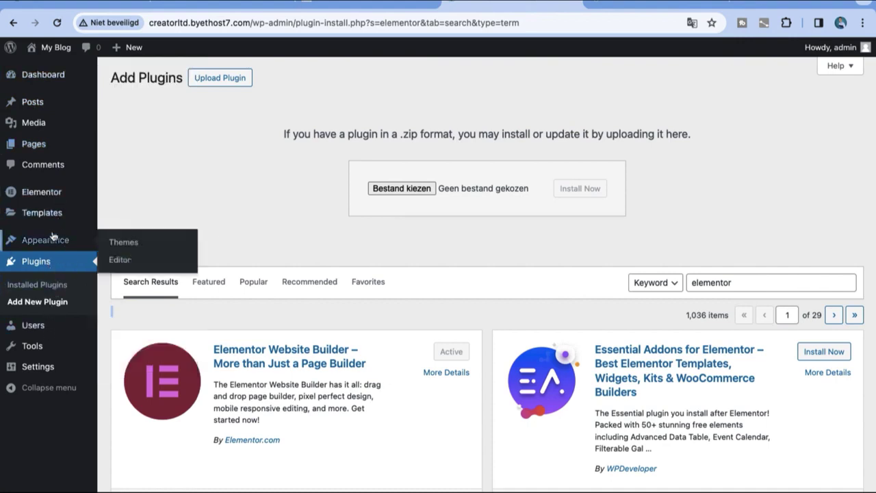
{"action": "left_click", "coordinate": [115, 249]}
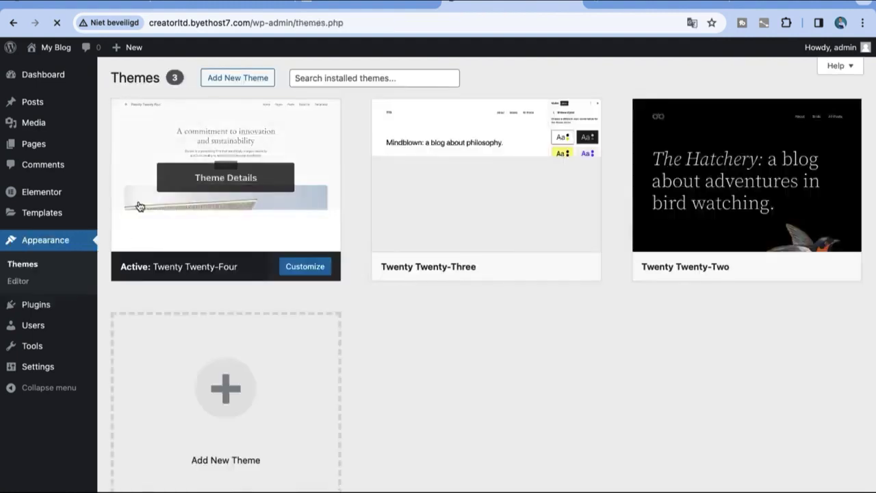
{"action": "left_click", "coordinate": [222, 82]}
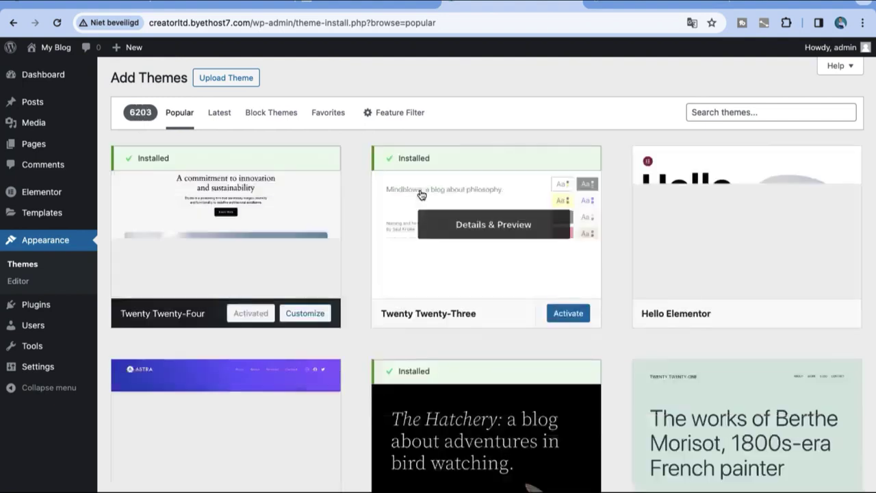
{"action": "left_click", "coordinate": [692, 115]}
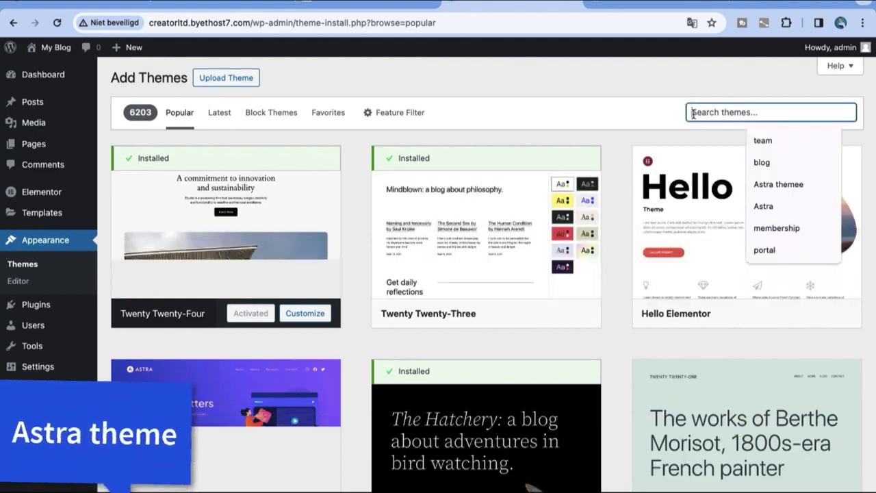
{"action": "type", "text": "Astra theme"}
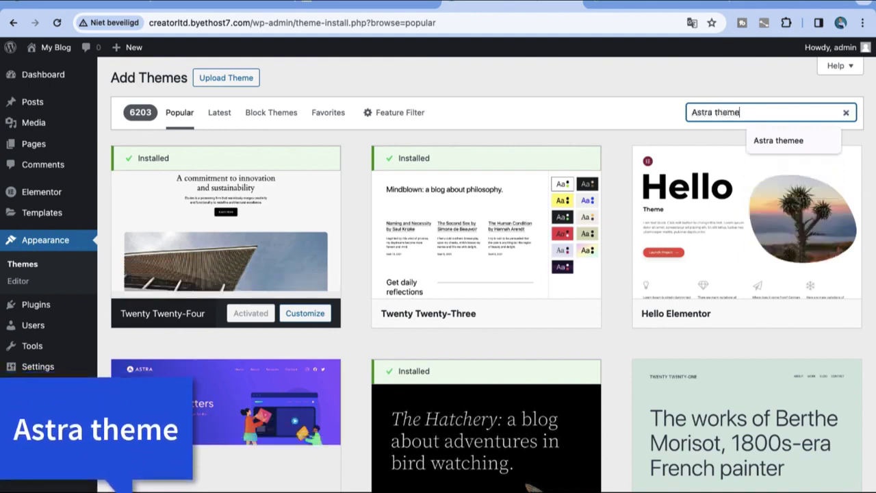
{"action": "key", "text": "Return"}
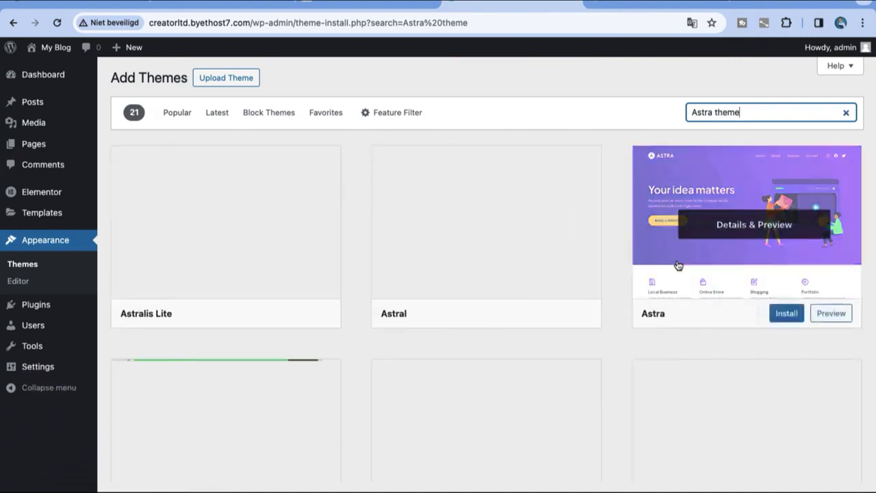
{"action": "left_click", "coordinate": [786, 313]}
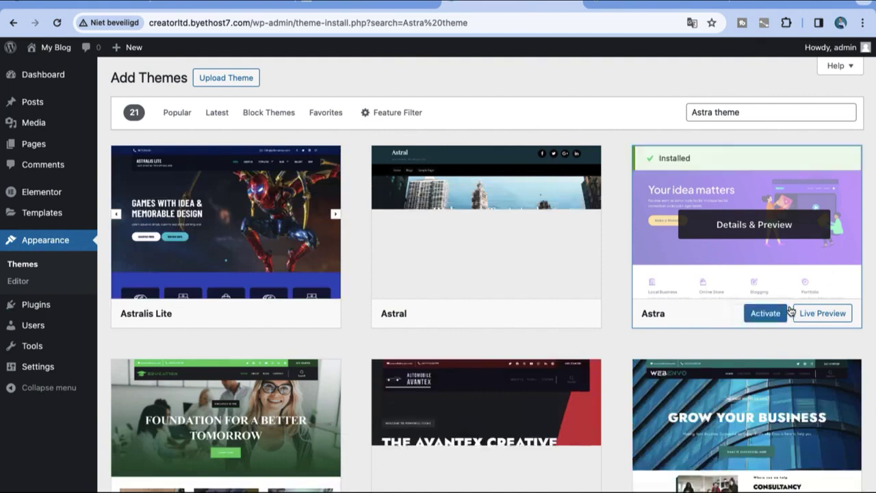
{"action": "left_click", "coordinate": [765, 314]}
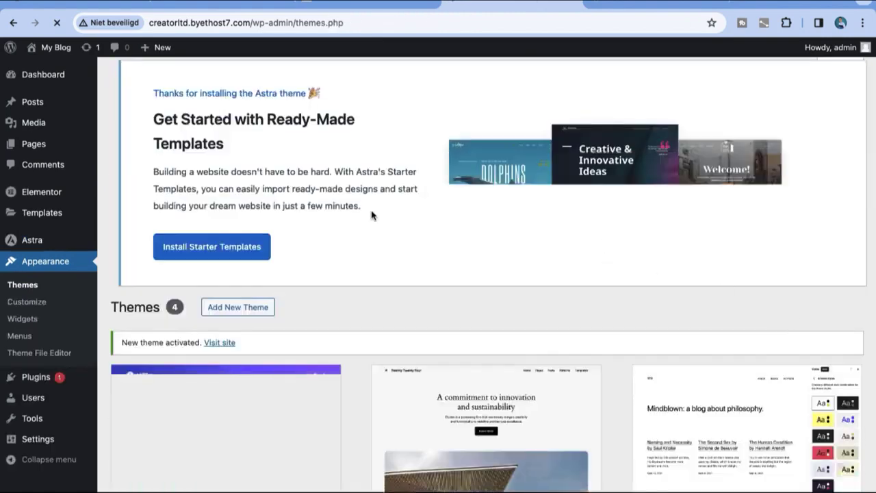
{"action": "scroll", "coordinate": [477, 212], "scroll_direction": "down", "scroll_amount": 2}
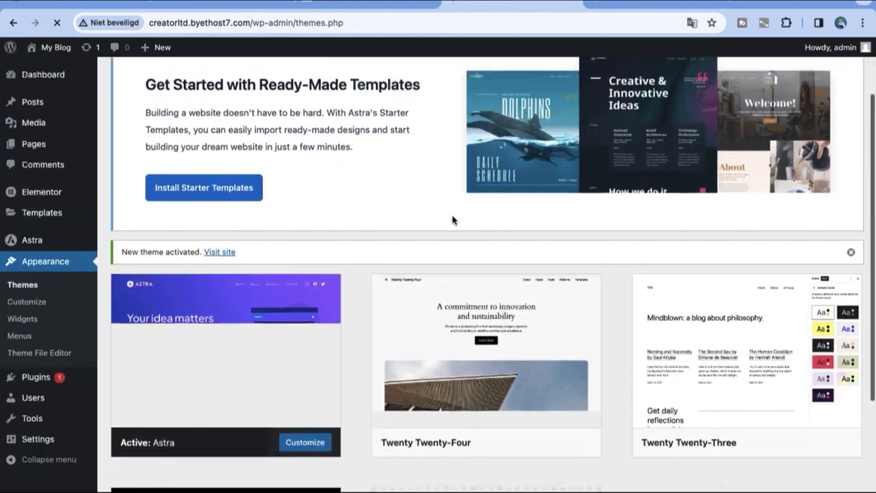
Step: Visit the live site showing the Astra home page headed 'Your Idea Matters!'
{"action": "left_click", "coordinate": [212, 253]}
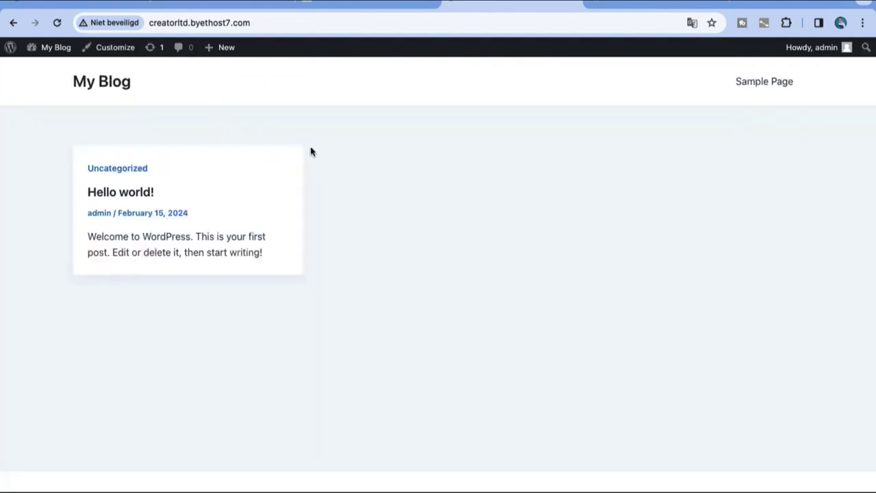
{"action": "mouse_move", "coordinate": [71, 58]}
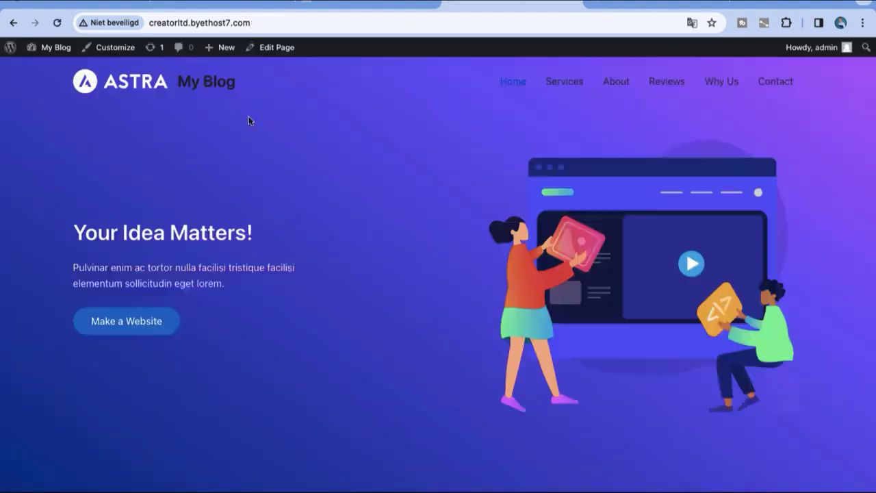
Step: Open the home page in the page editor, dismiss the welcome tour, and switch to Elementor
{"action": "left_click", "coordinate": [252, 48]}
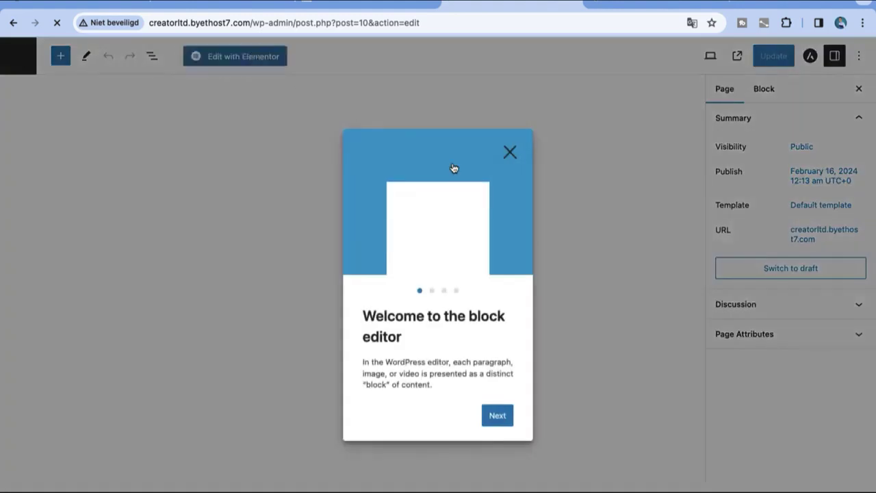
{"action": "left_click", "coordinate": [522, 148]}
{"action": "left_click", "coordinate": [257, 57]}
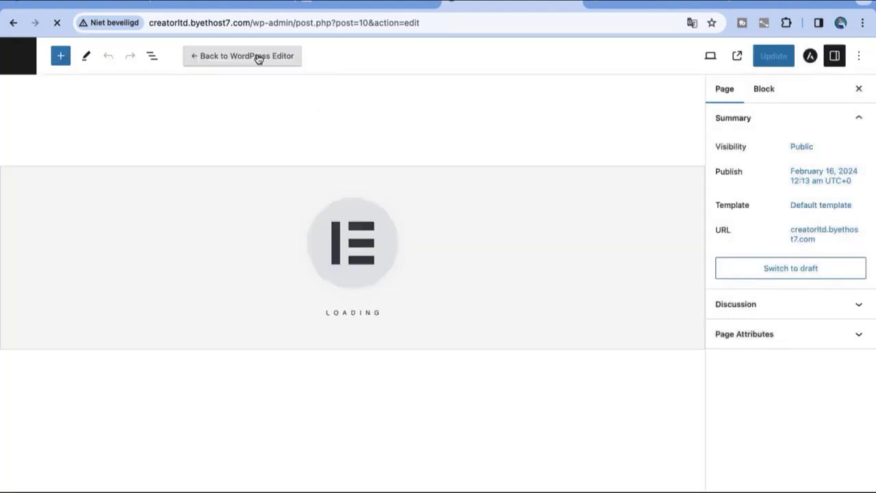
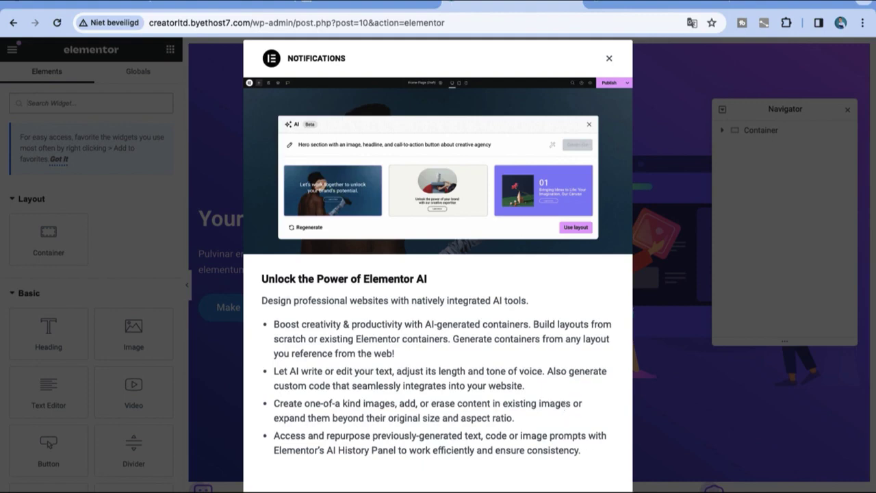
Step: Delete the existing hero section, then open the Kit Library from the Dashboard's Templates menu
{"action": "key", "text": "Escape"}
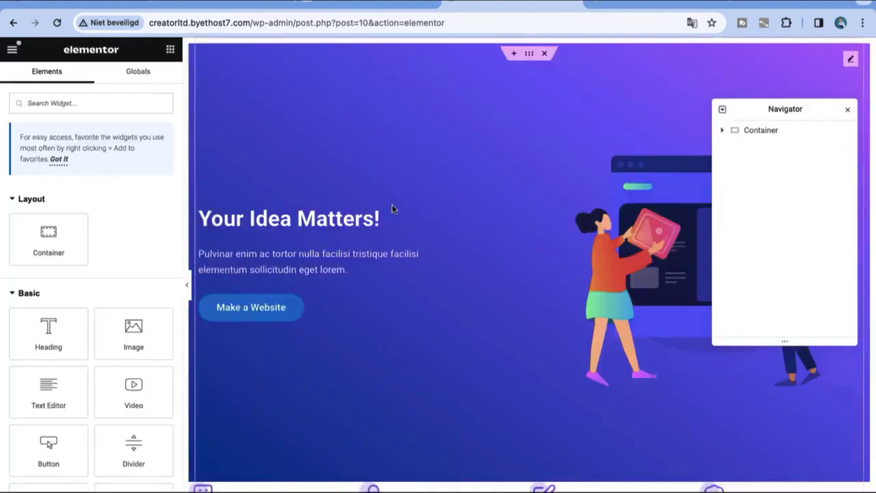
{"action": "left_click", "coordinate": [545, 55]}
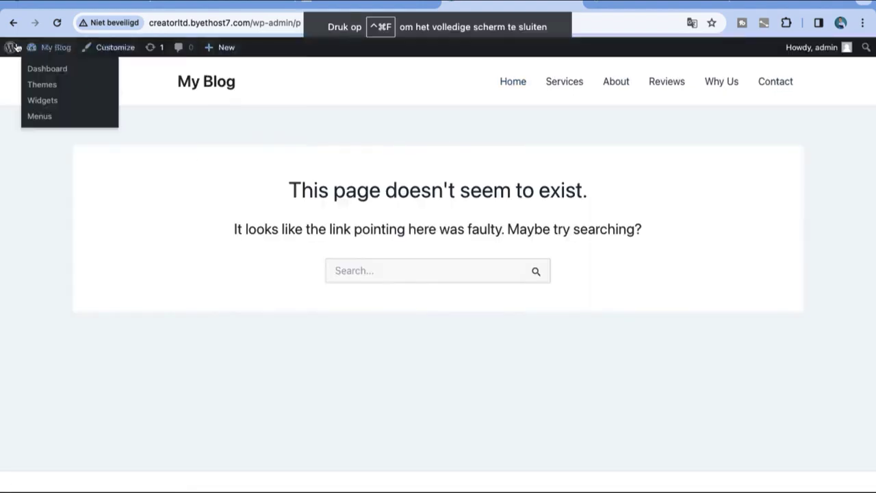
{"action": "left_click", "coordinate": [37, 69]}
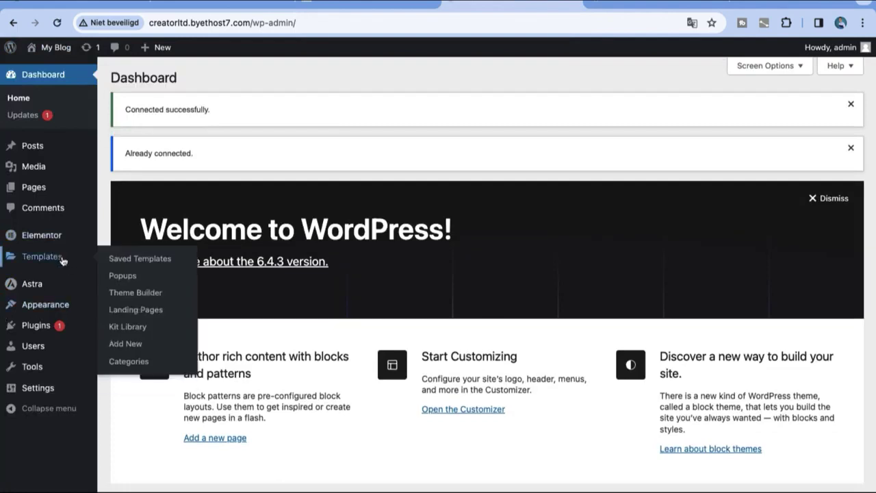
{"action": "left_click", "coordinate": [131, 327]}
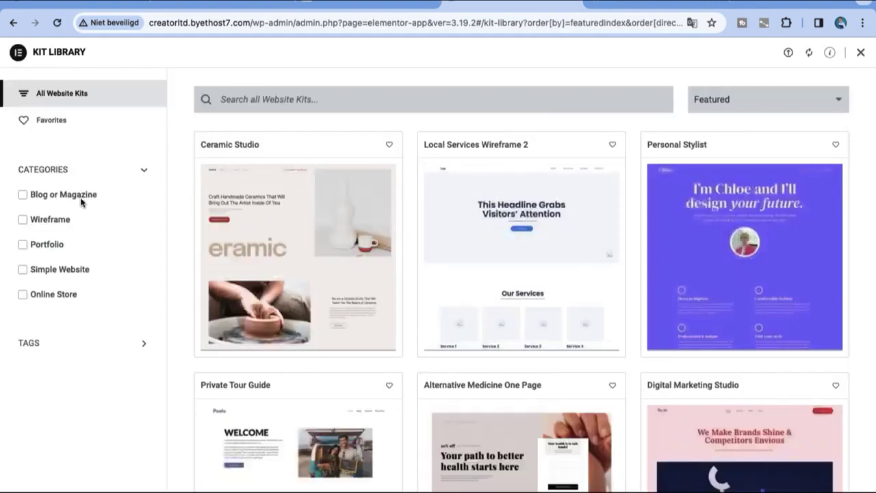
Step: Filter the Kit Library to the 10 Online Store kits and open the Featured sort options
{"action": "left_click", "coordinate": [23, 196]}
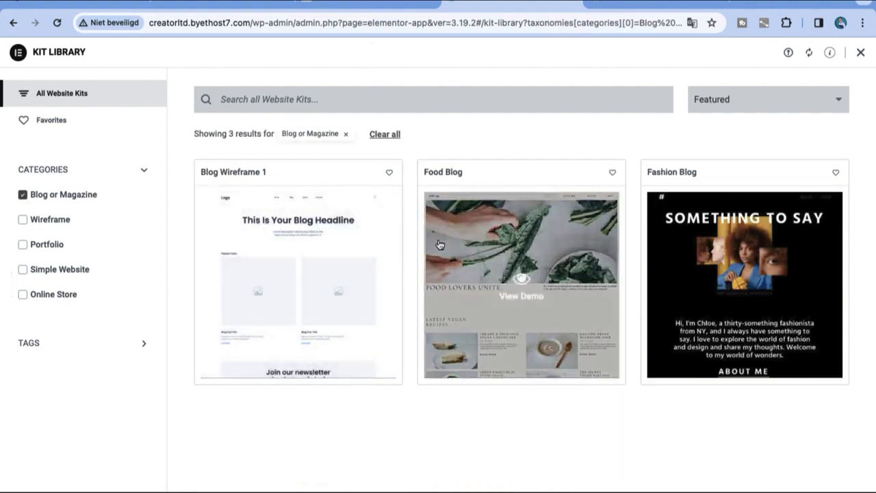
{"action": "left_click", "coordinate": [22, 196]}
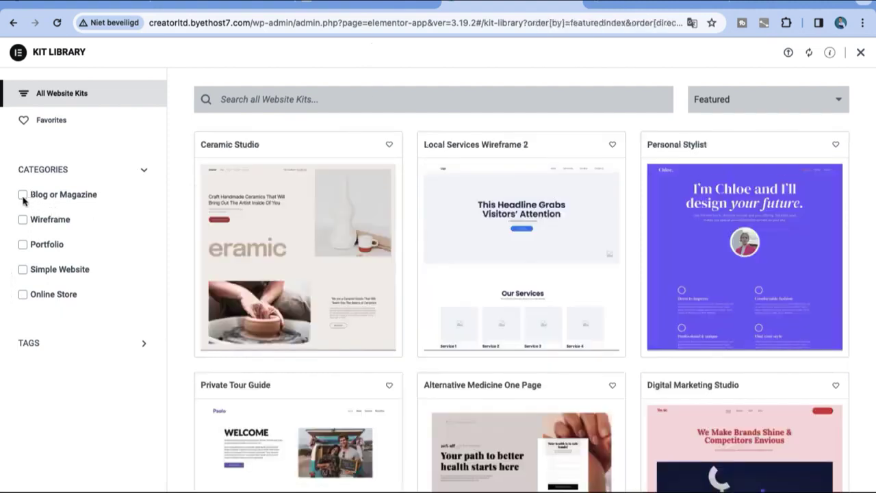
{"action": "left_click", "coordinate": [23, 295]}
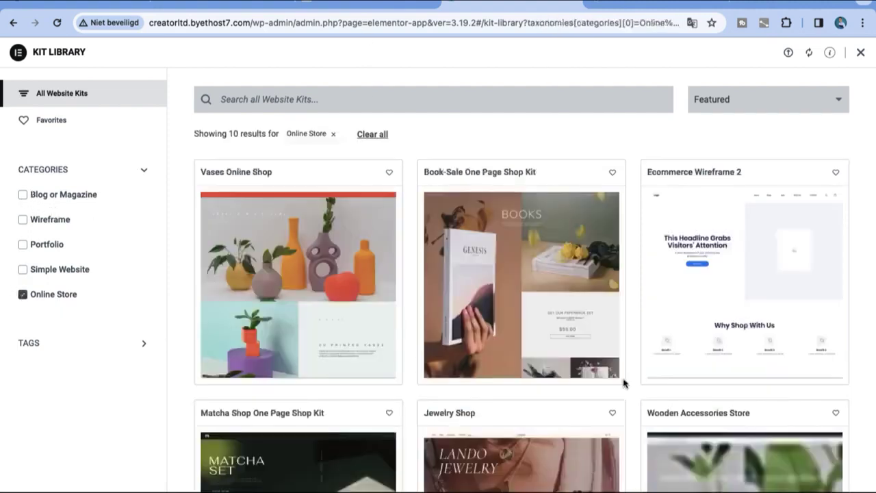
{"action": "scroll", "coordinate": [624, 383], "scroll_direction": "down", "scroll_amount": 9}
{"action": "scroll", "coordinate": [624, 384], "scroll_direction": "up", "scroll_amount": 3}
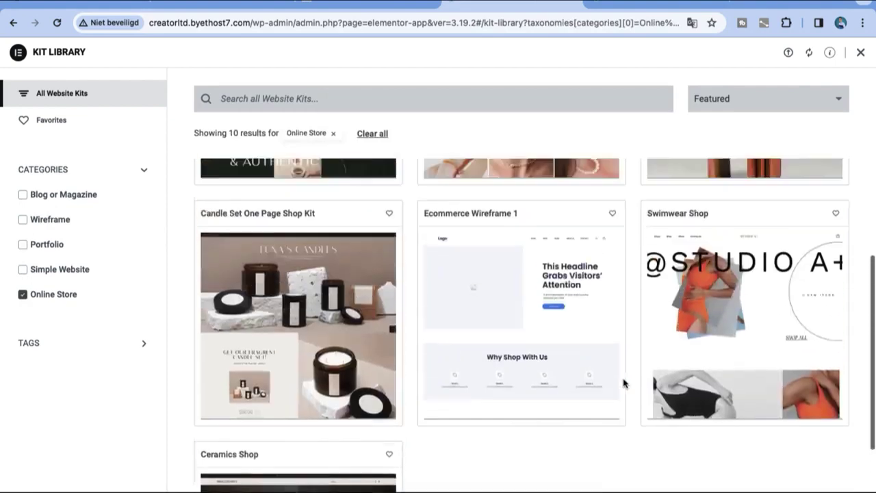
{"action": "scroll", "coordinate": [624, 383], "scroll_direction": "up", "scroll_amount": 6}
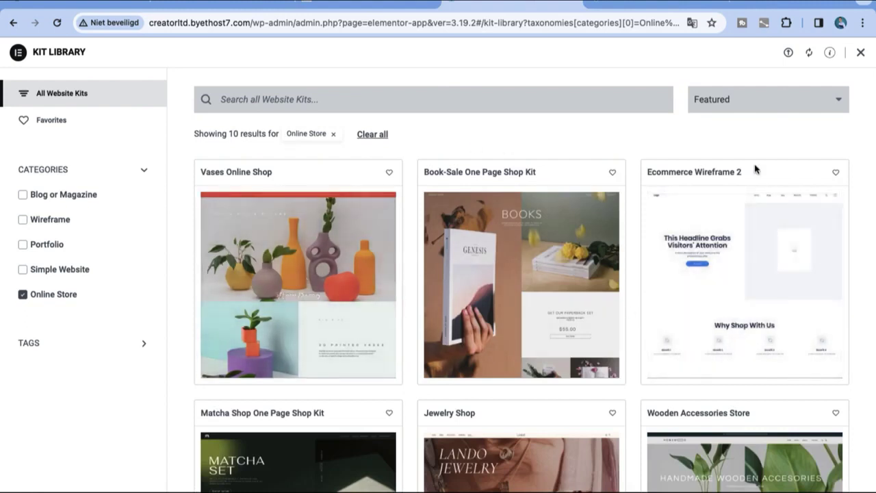
{"action": "left_click", "coordinate": [752, 104]}
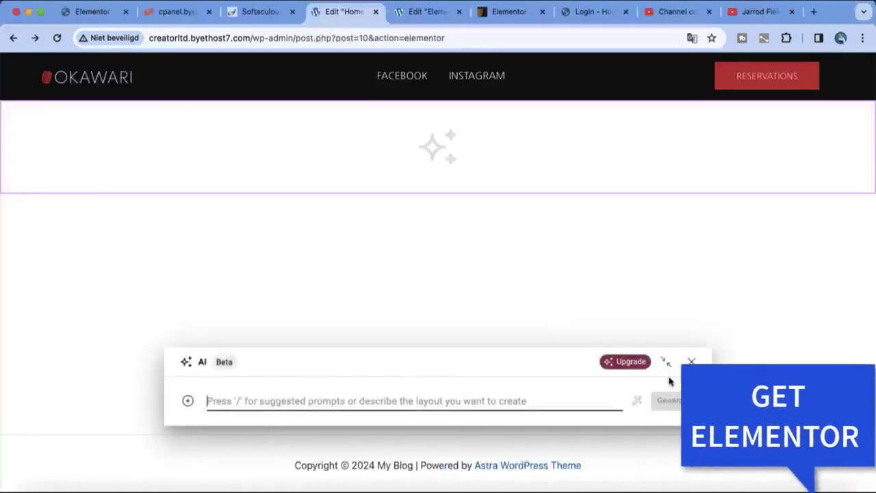
Step: Insert the 'This Headline Grabs Visitors' Attention' library block with its Contact Us button into the empty container
{"action": "left_click", "coordinate": [688, 362]}
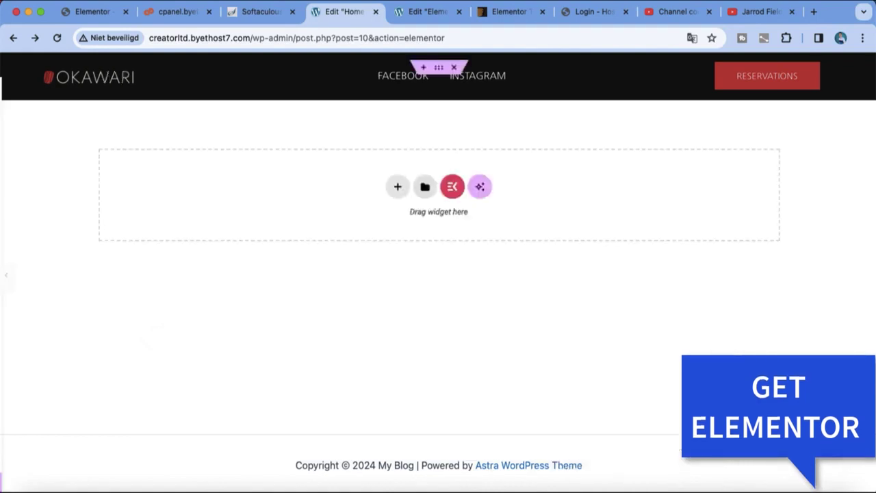
{"action": "left_click", "coordinate": [436, 157]}
{"action": "left_click", "coordinate": [522, 192]}
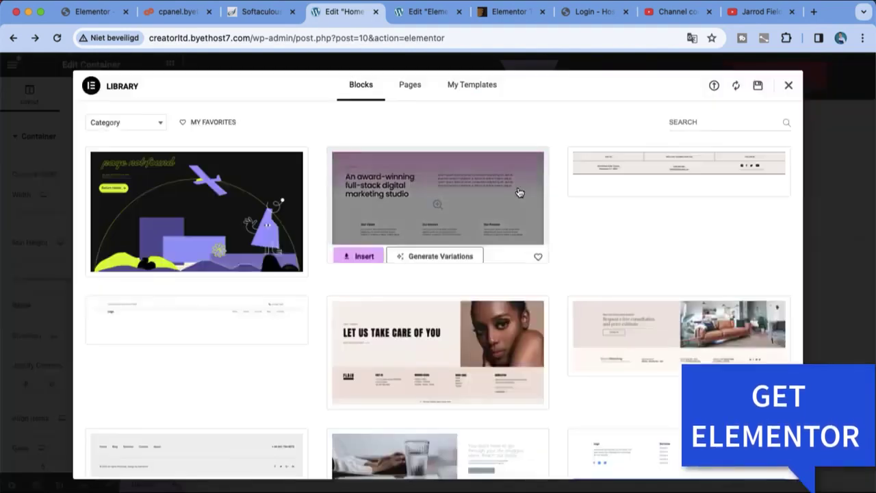
{"action": "scroll", "coordinate": [547, 159], "scroll_direction": "down", "scroll_amount": 10}
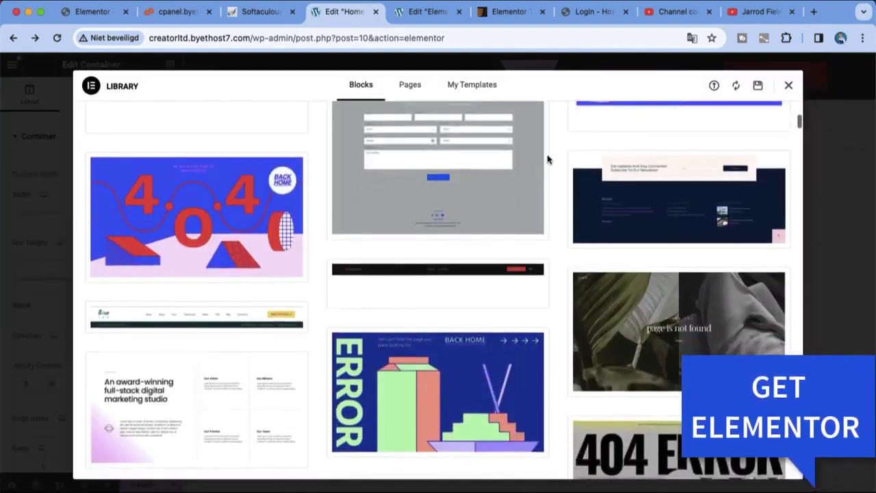
{"action": "scroll", "coordinate": [548, 159], "scroll_direction": "down", "scroll_amount": 8}
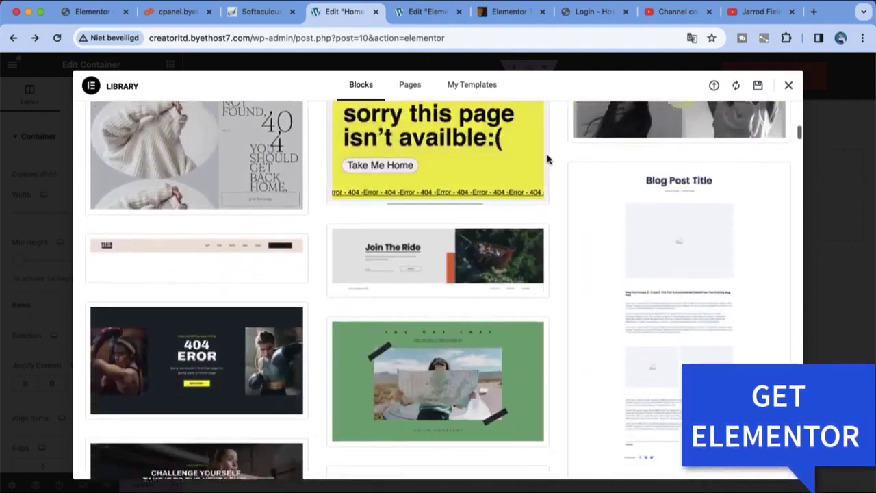
{"action": "scroll", "coordinate": [504, 217], "scroll_direction": "down", "scroll_amount": 4}
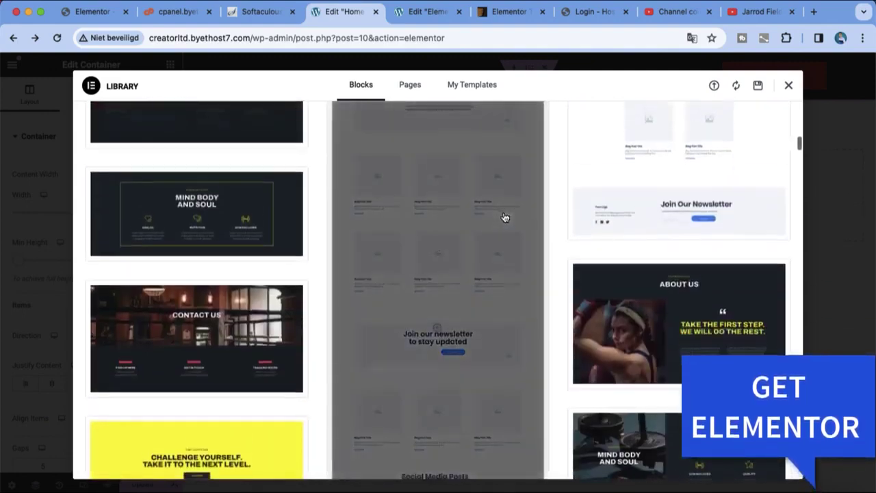
{"action": "scroll", "coordinate": [504, 217], "scroll_direction": "down", "scroll_amount": 5}
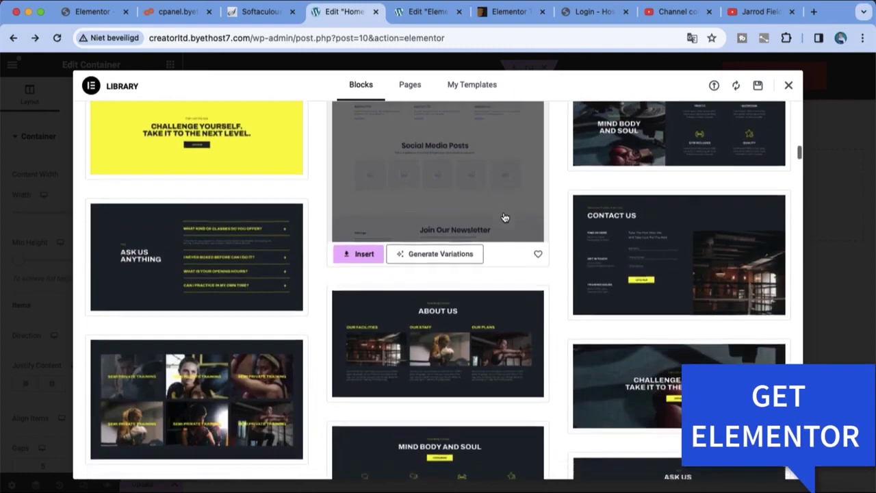
{"action": "scroll", "coordinate": [503, 217], "scroll_direction": "down", "scroll_amount": 2}
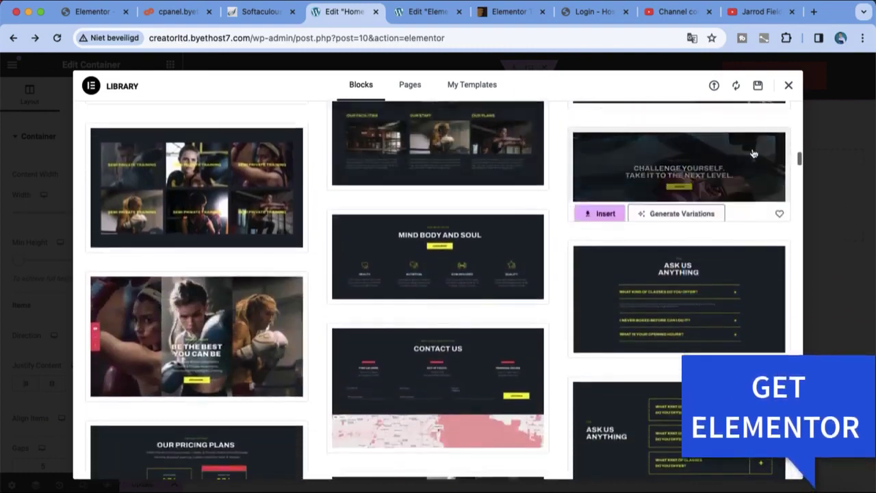
{"action": "left_click_drag", "start_coordinate": [800, 156], "coordinate": [819, 319]}
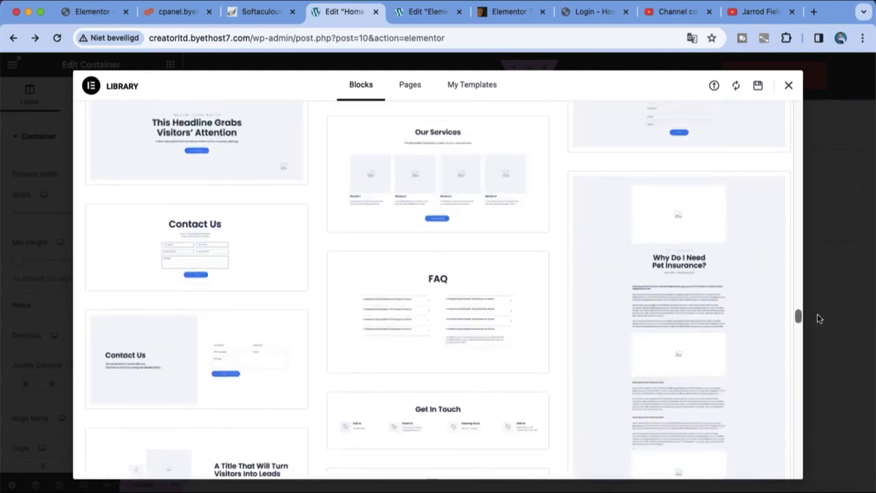
{"action": "left_click", "coordinate": [252, 168]}
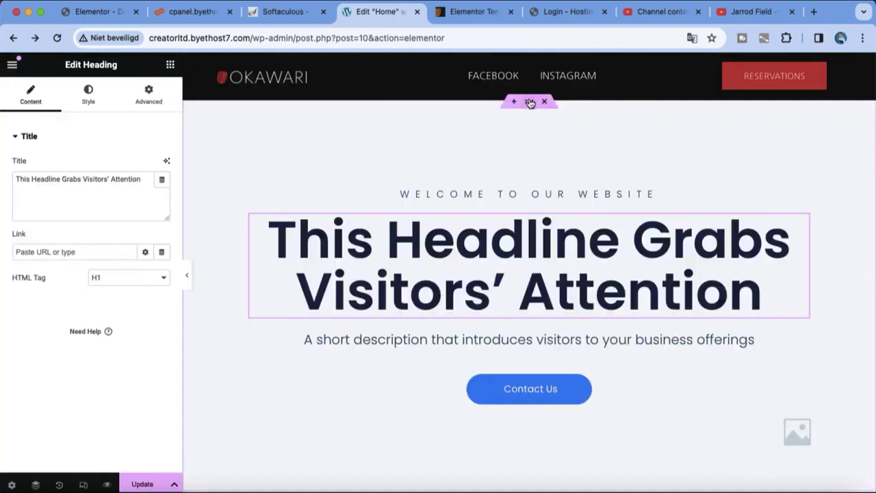
Step: Open Insert Media for the hero container's background image, then switch to the ThemeForest template kits tab
{"action": "left_click", "coordinate": [530, 103]}
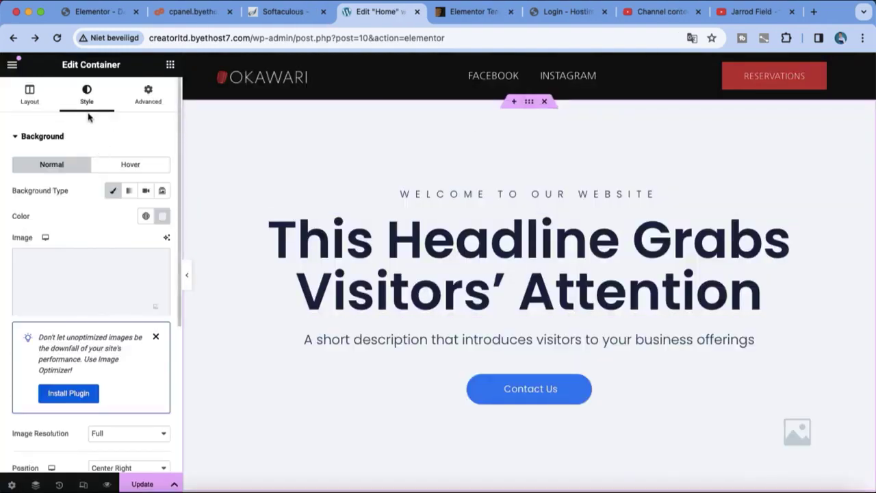
{"action": "left_click", "coordinate": [140, 261]}
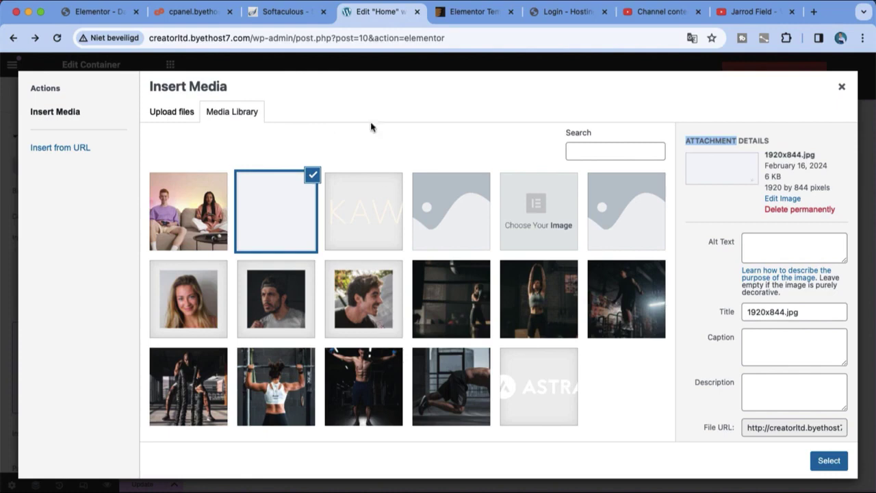
{"action": "right_click", "coordinate": [447, 18]}
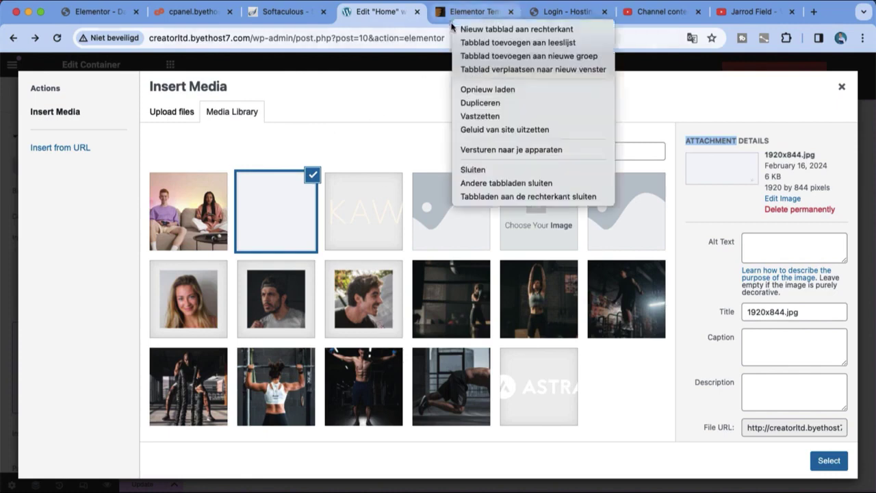
{"action": "key", "text": "Escape"}
{"action": "left_click", "coordinate": [446, 20]}
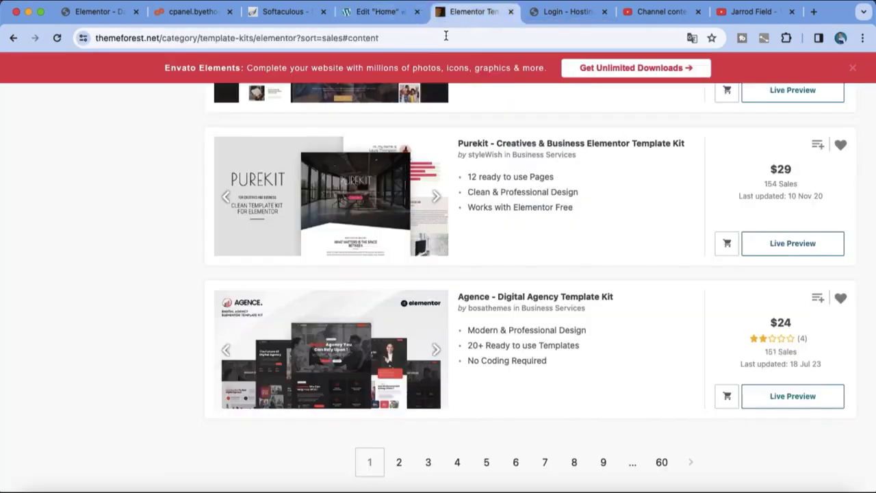
Step: Go to unsplash.com and search for 'landscape people' photos
{"action": "left_click", "coordinate": [445, 36]}
{"action": "type", "text": "unsplash.com"}
{"action": "key", "text": "Return"}
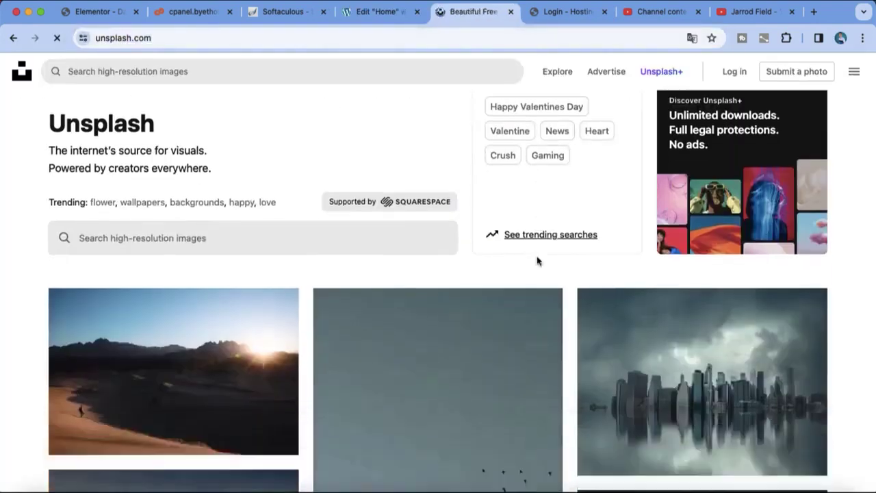
{"action": "scroll", "coordinate": [537, 260], "scroll_direction": "down", "scroll_amount": 6}
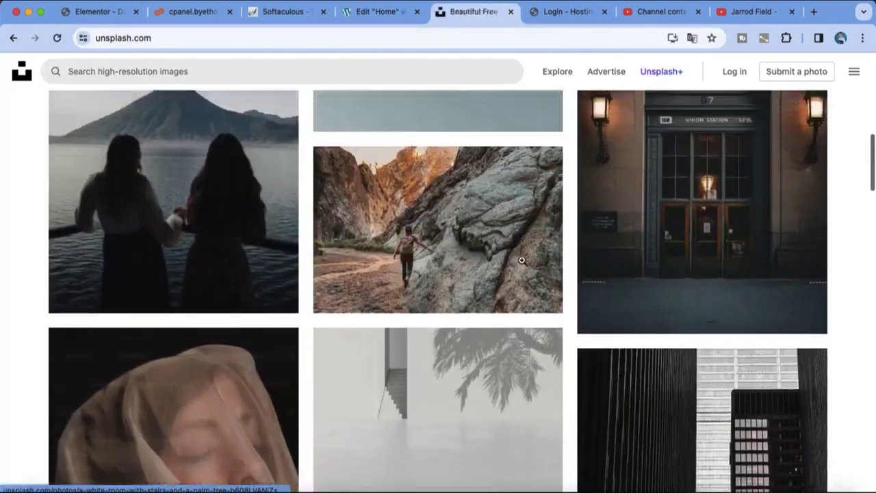
{"action": "scroll", "coordinate": [435, 209], "scroll_direction": "up", "scroll_amount": 8}
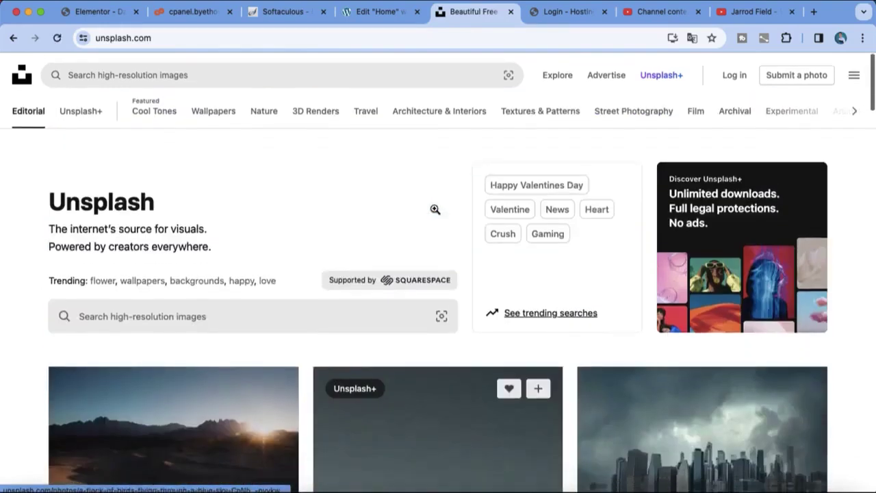
{"action": "left_click", "coordinate": [262, 72]}
{"action": "type", "text": "landscap"}
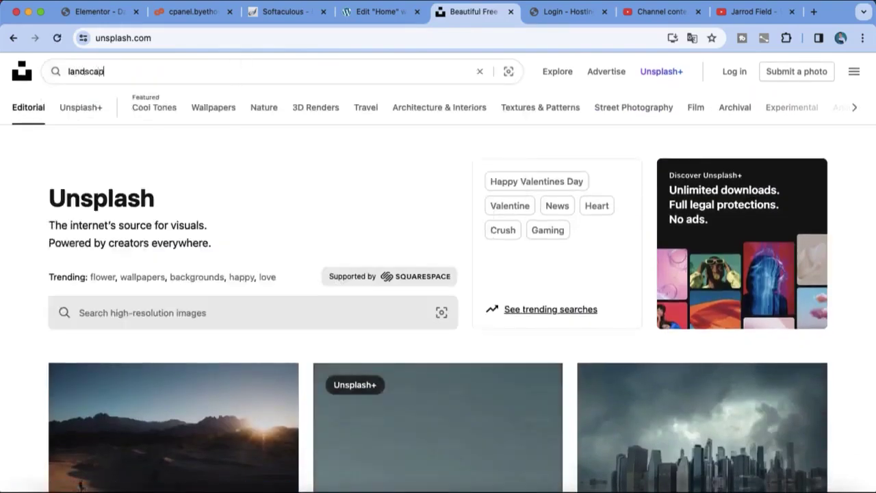
{"action": "type", "text": "e people"}
{"action": "key", "text": "Return"}
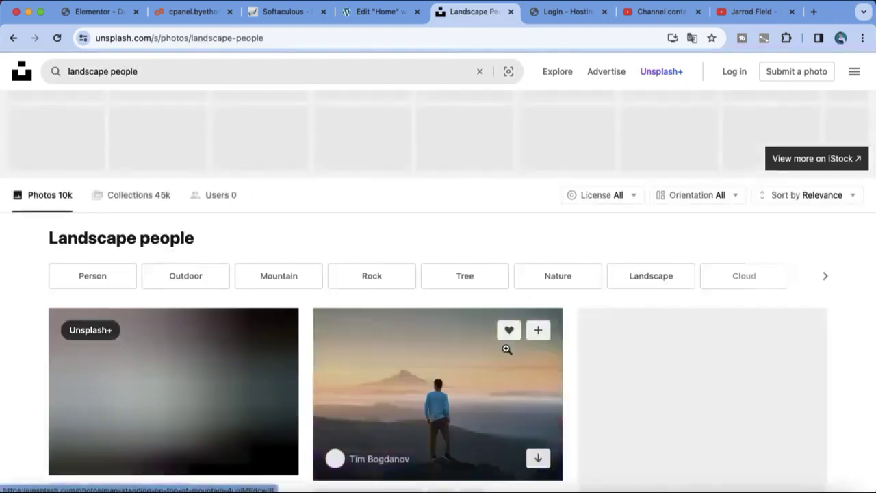
Step: Browse the results and open the red-hoodie snowy Matterhorn photo in full view
{"action": "scroll", "coordinate": [506, 349], "scroll_direction": "down", "scroll_amount": 3}
{"action": "scroll", "coordinate": [506, 349], "scroll_direction": "down", "scroll_amount": 1}
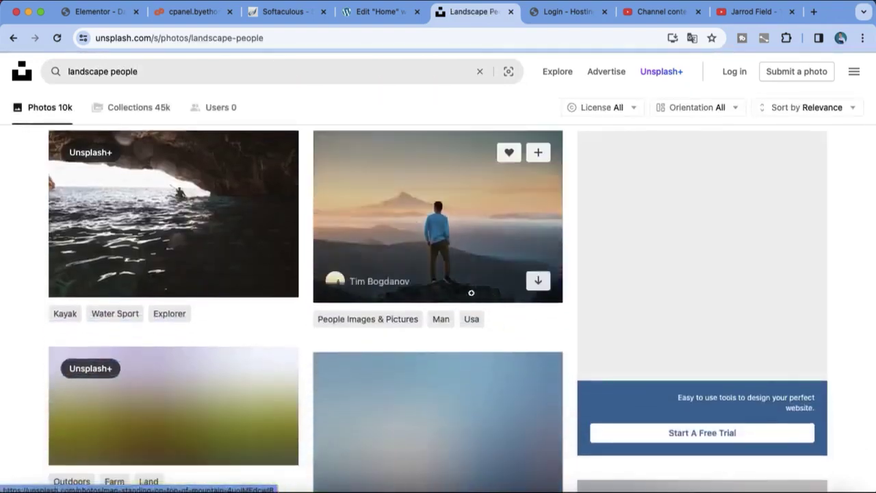
{"action": "scroll", "coordinate": [488, 267], "scroll_direction": "down", "scroll_amount": 3}
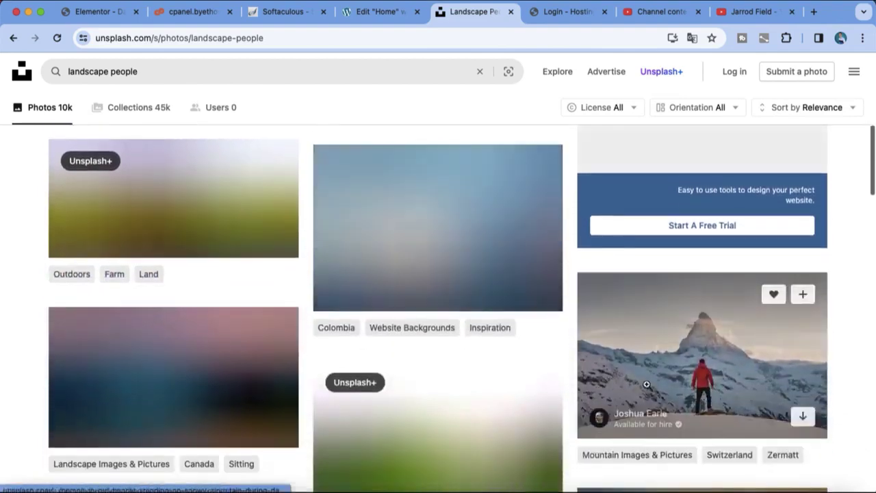
{"action": "left_click", "coordinate": [647, 385]}
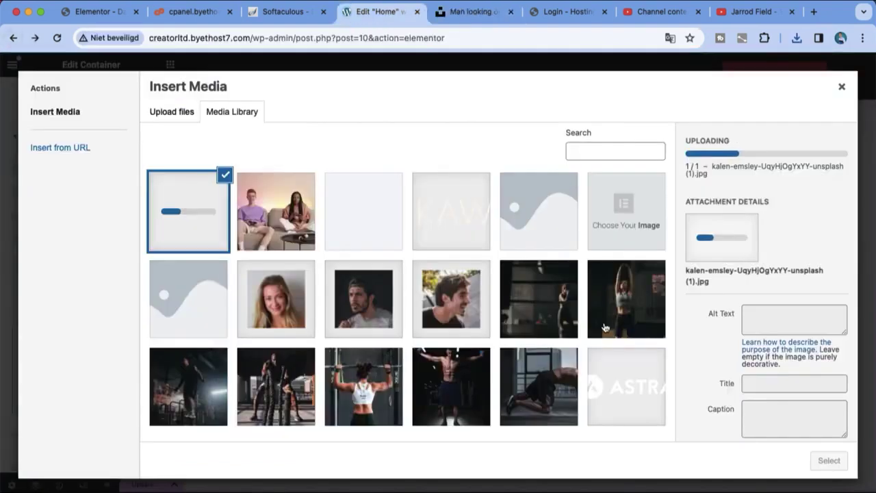
Step: Set the uploaded mountain lake photo as the hero container's background image
{"action": "left_click", "coordinate": [293, 234]}
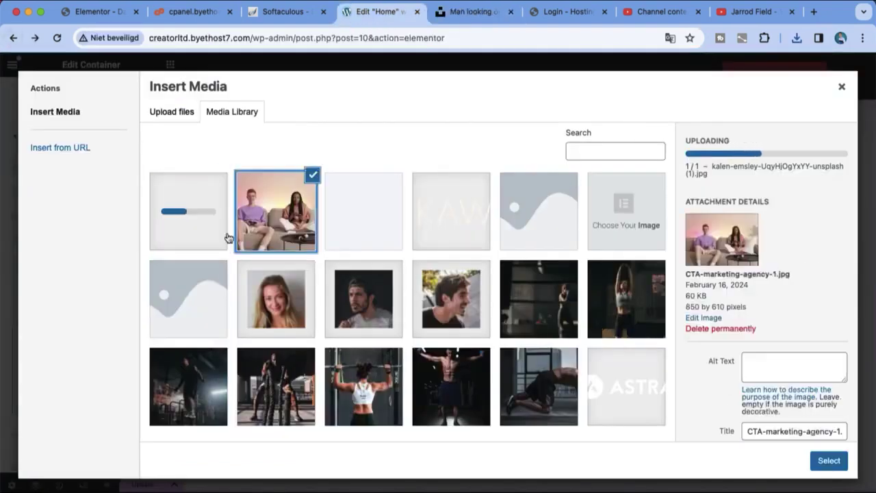
{"action": "left_click", "coordinate": [229, 238]}
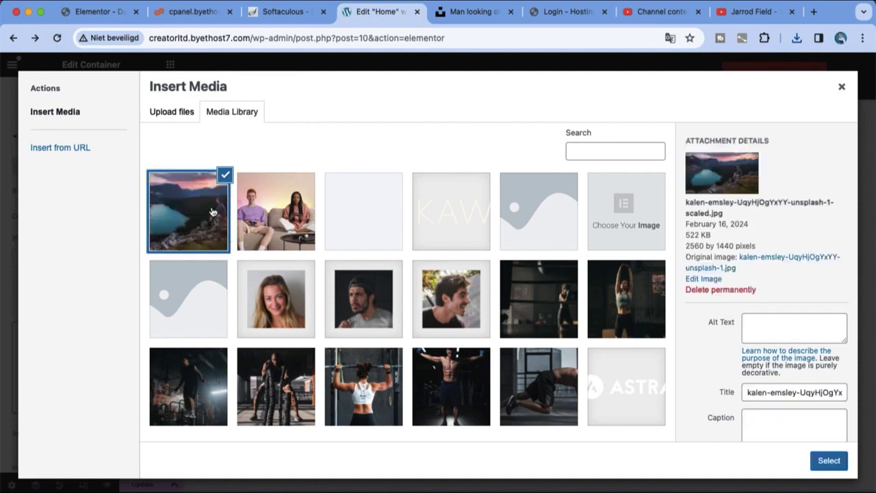
{"action": "left_click", "coordinate": [836, 467]}
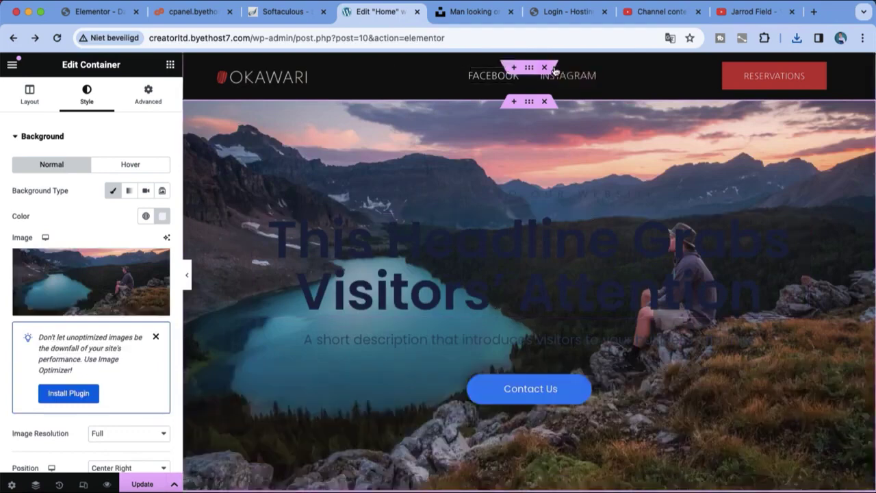
Step: Delete the header row and change the headline to a white 'Welcome'
{"action": "left_click", "coordinate": [545, 69]}
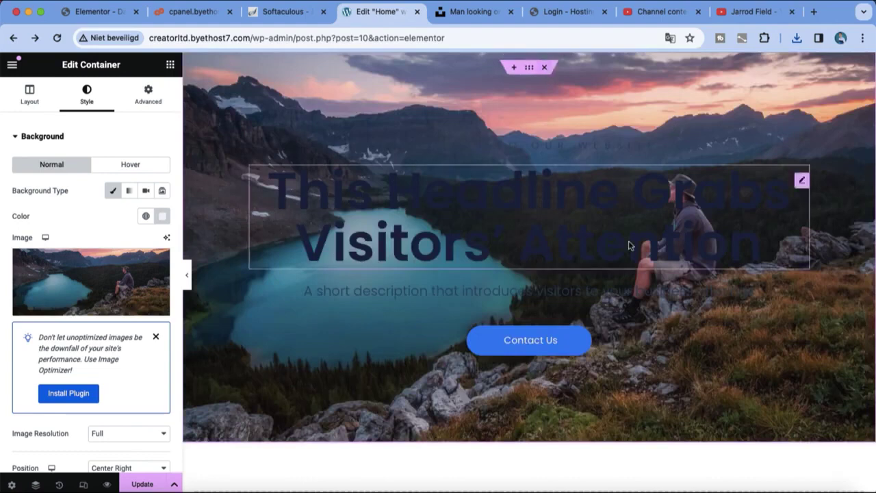
{"action": "triple_click", "coordinate": [629, 245]}
{"action": "key", "text": "BackSpace"}
{"action": "type", "text": "Welcome"}
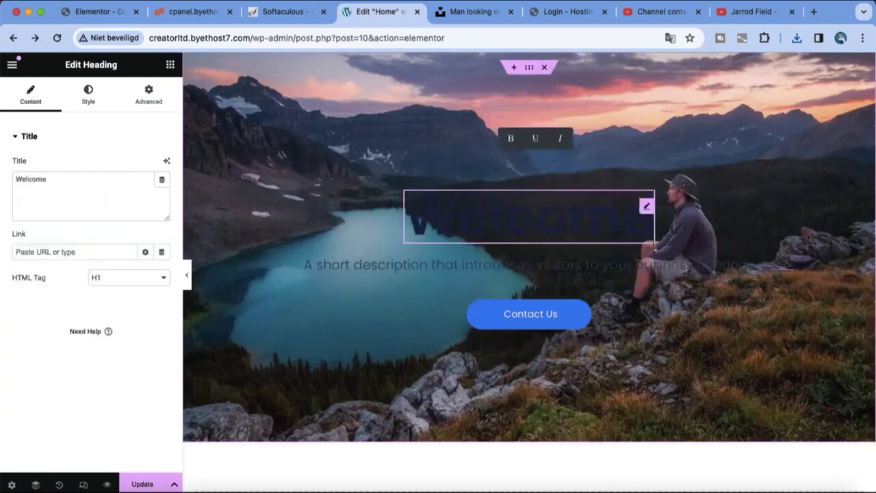
{"action": "left_click", "coordinate": [89, 104]}
{"action": "left_click", "coordinate": [162, 190]}
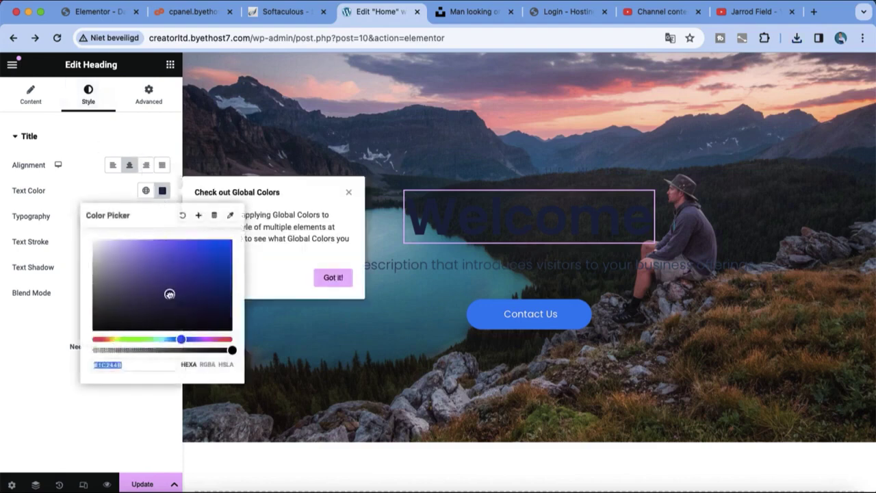
{"action": "left_click", "coordinate": [101, 240]}
{"action": "left_click", "coordinate": [381, 455]}
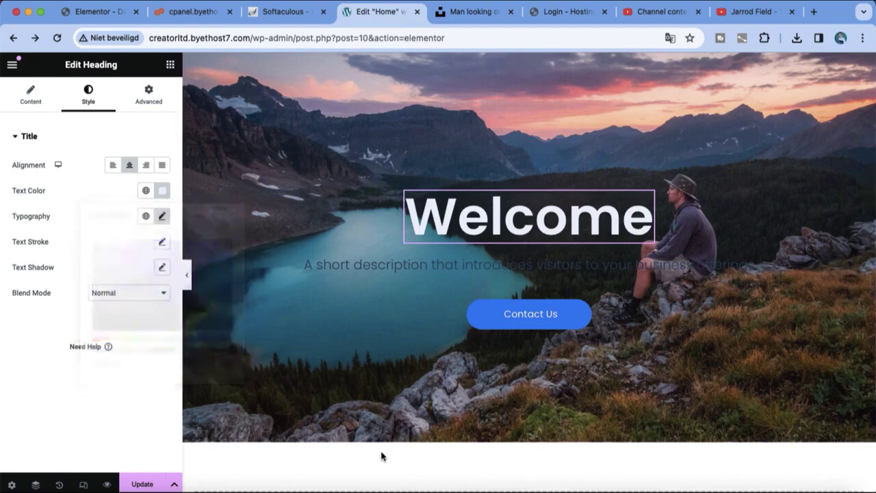
Step: Replace the description with 'TO MY NEW SITE' and make its text colour white
{"action": "triple_click", "coordinate": [547, 267]}
{"action": "key", "text": "BackSpace"}
{"action": "type", "text": "TO"}
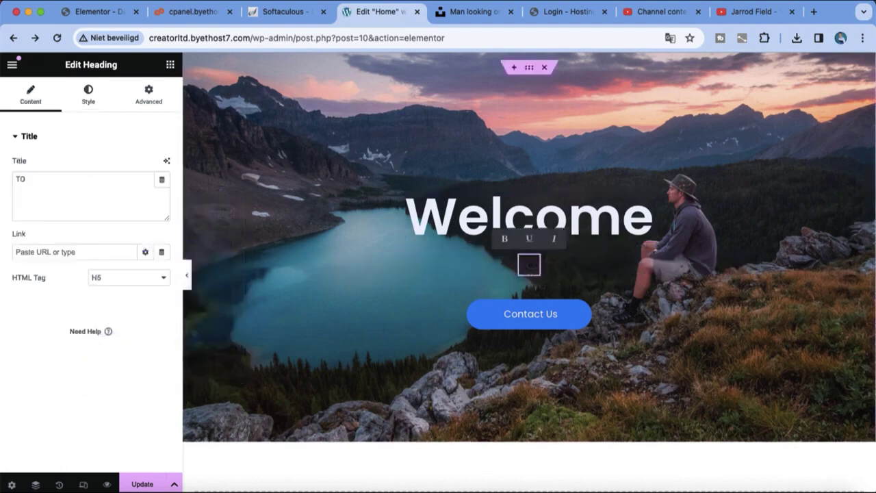
{"action": "type", "text": " MY NEW SITE"}
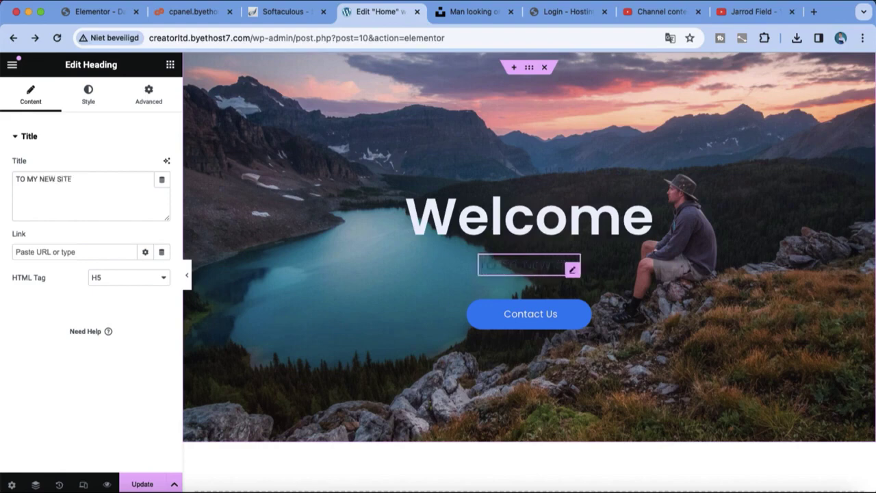
{"action": "left_click", "coordinate": [85, 107]}
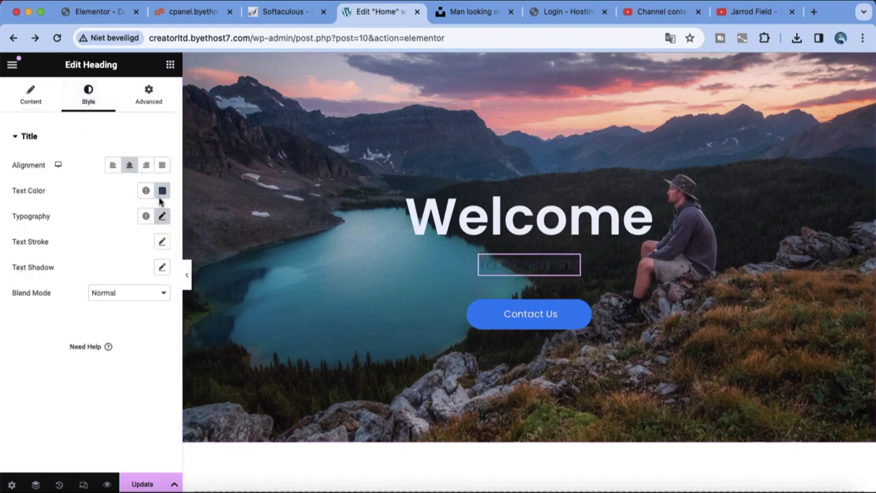
{"action": "left_click", "coordinate": [163, 190]}
{"action": "left_click", "coordinate": [111, 258]}
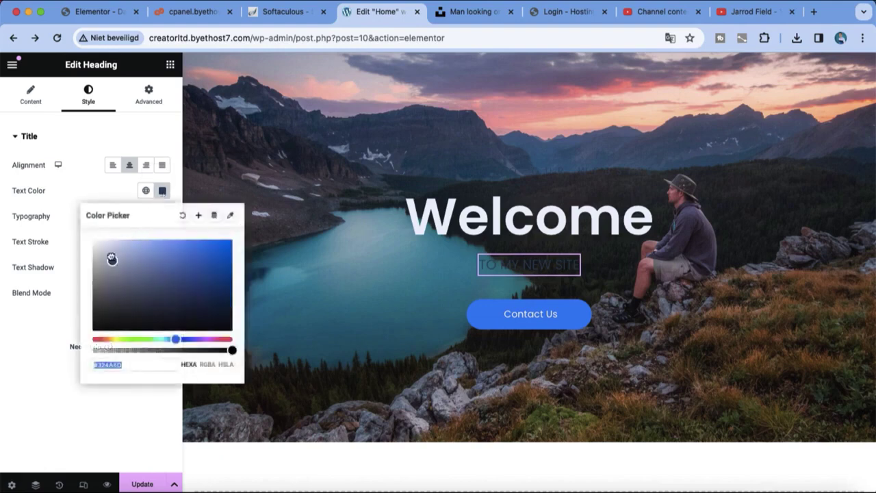
{"action": "left_click_drag", "start_coordinate": [112, 258], "coordinate": [94, 241]}
{"action": "left_click", "coordinate": [288, 322]}
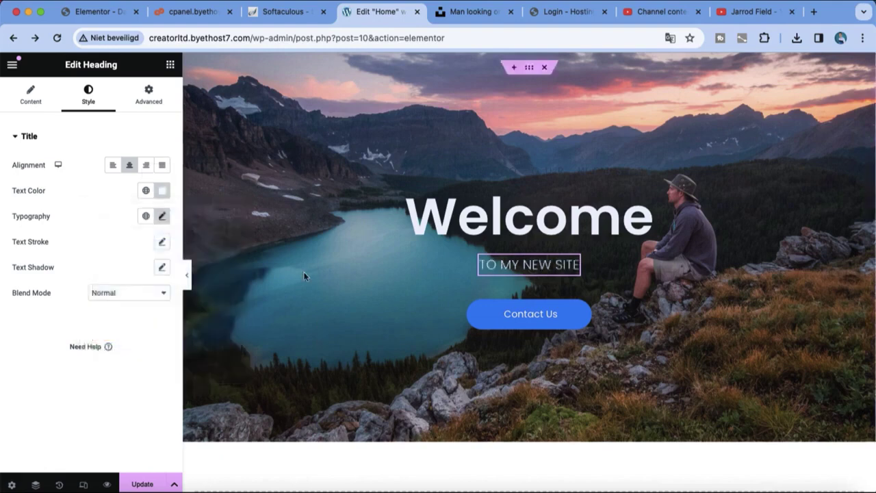
Step: Add a new section below the hero, swapping the single-column container for a row container
{"action": "scroll", "coordinate": [522, 454], "scroll_direction": "down", "scroll_amount": 3}
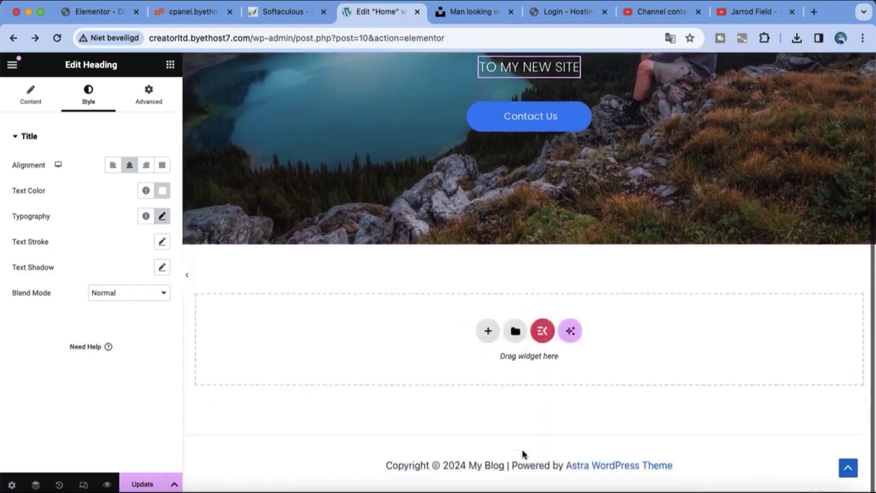
{"action": "scroll", "coordinate": [522, 454], "scroll_direction": "up", "scroll_amount": 3}
{"action": "left_click", "coordinate": [488, 466]}
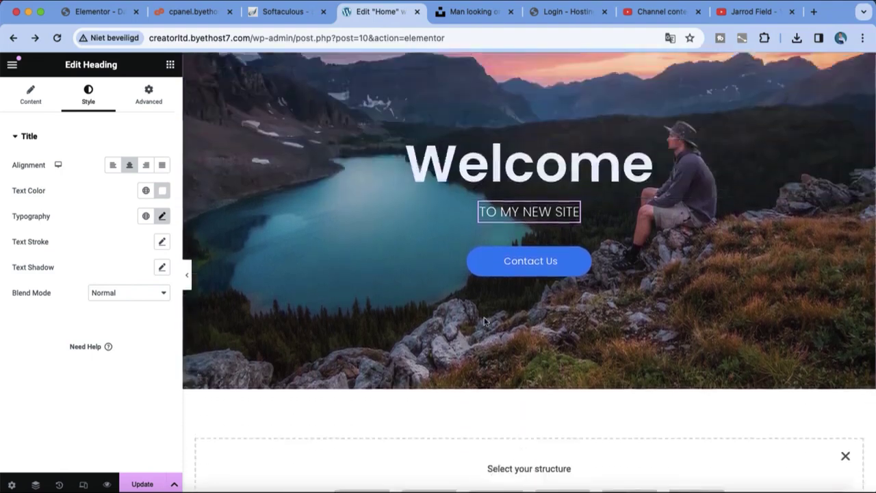
{"action": "scroll", "coordinate": [494, 464], "scroll_direction": "down", "scroll_amount": 3}
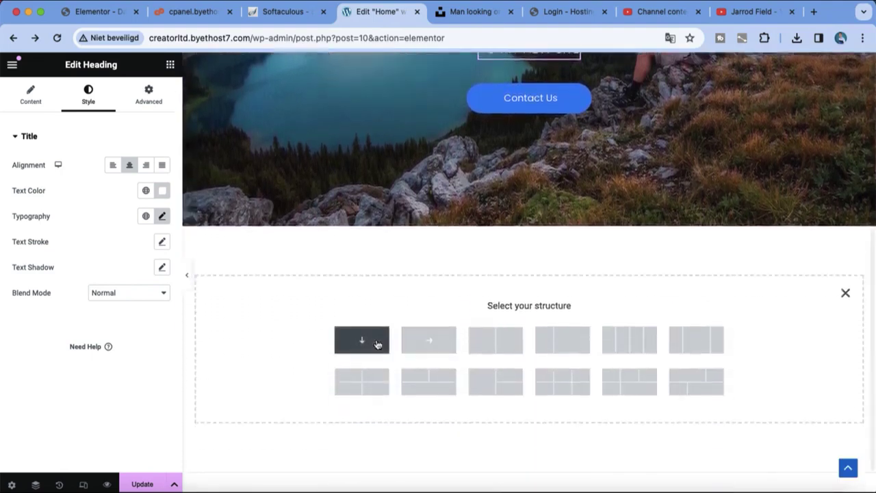
{"action": "left_click", "coordinate": [369, 340]}
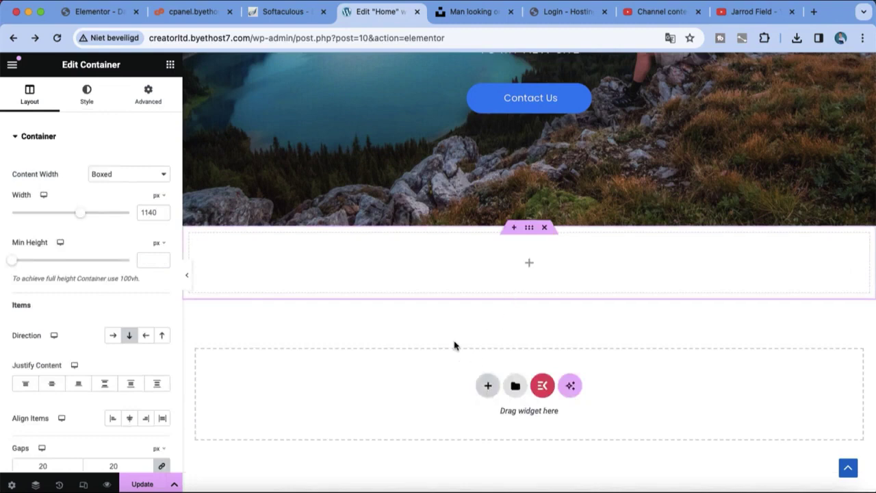
{"action": "left_click", "coordinate": [488, 387]}
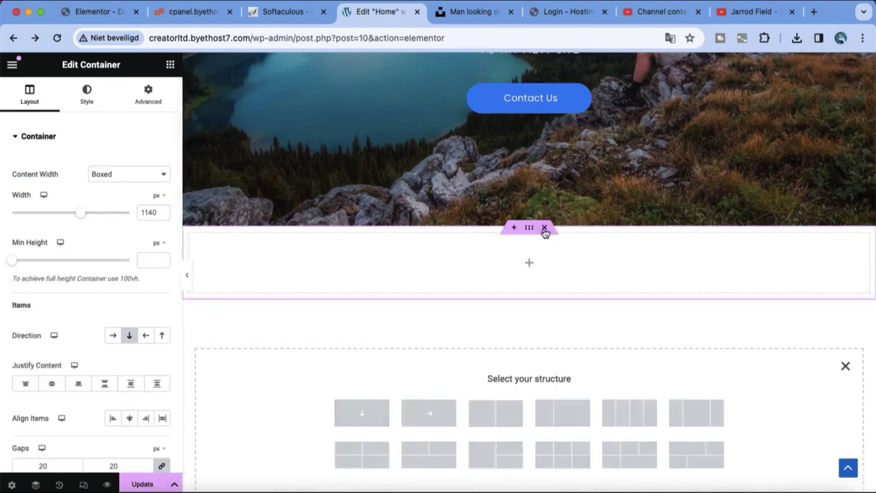
{"action": "left_click", "coordinate": [544, 228]}
{"action": "left_click", "coordinate": [429, 340]}
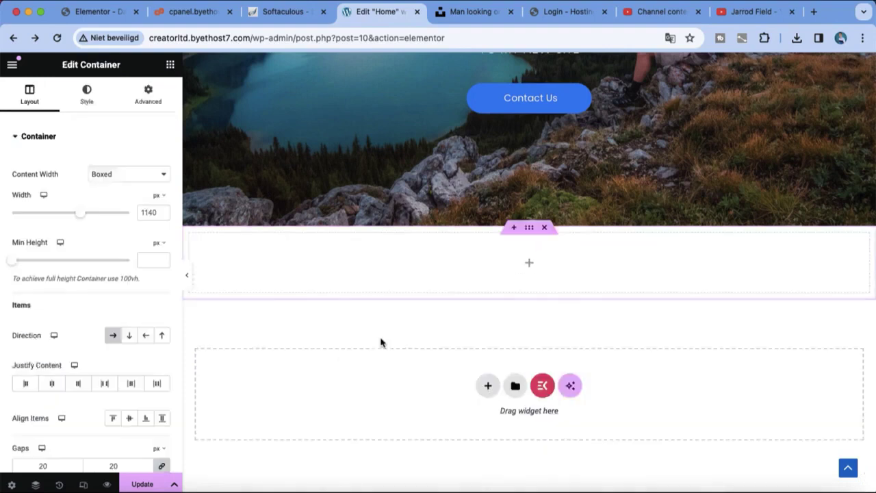
Step: Open the template library above the container and search Blocks and Pages for 'header'
{"action": "left_click", "coordinate": [515, 230]}
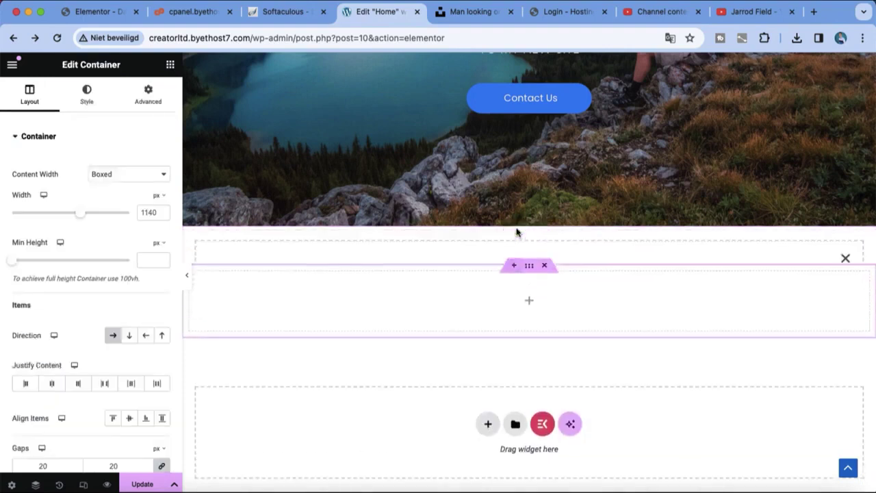
{"action": "left_click", "coordinate": [528, 282]}
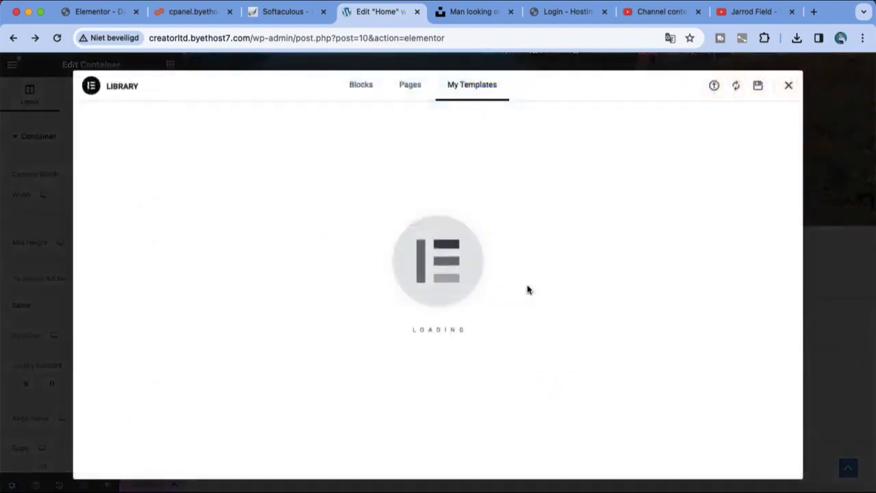
{"action": "left_click", "coordinate": [693, 127]}
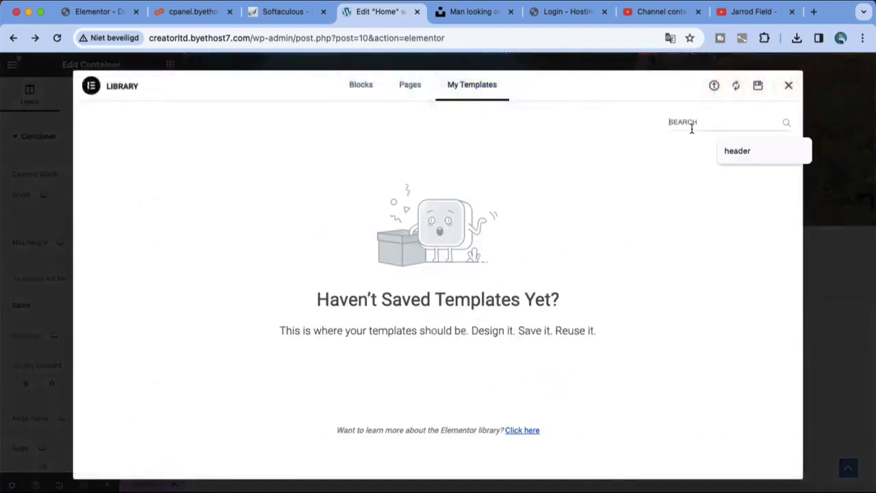
{"action": "type", "text": "header"}
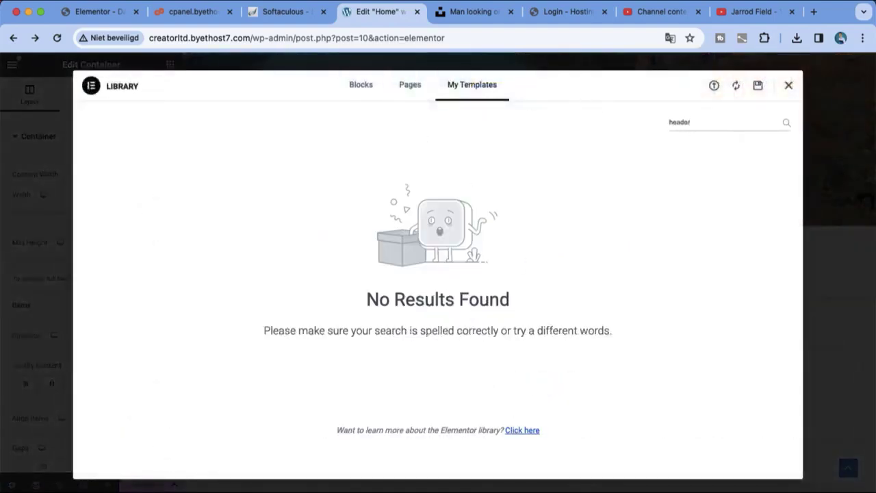
{"action": "left_click", "coordinate": [379, 87]}
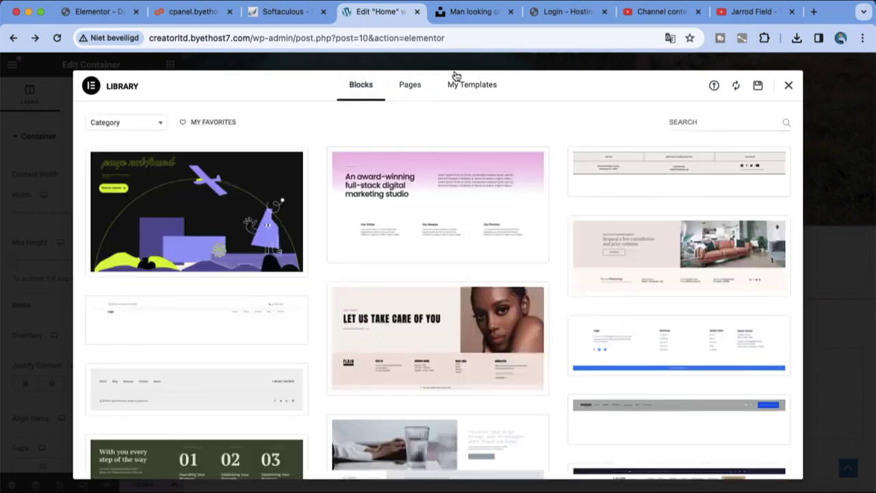
{"action": "left_click", "coordinate": [422, 89]}
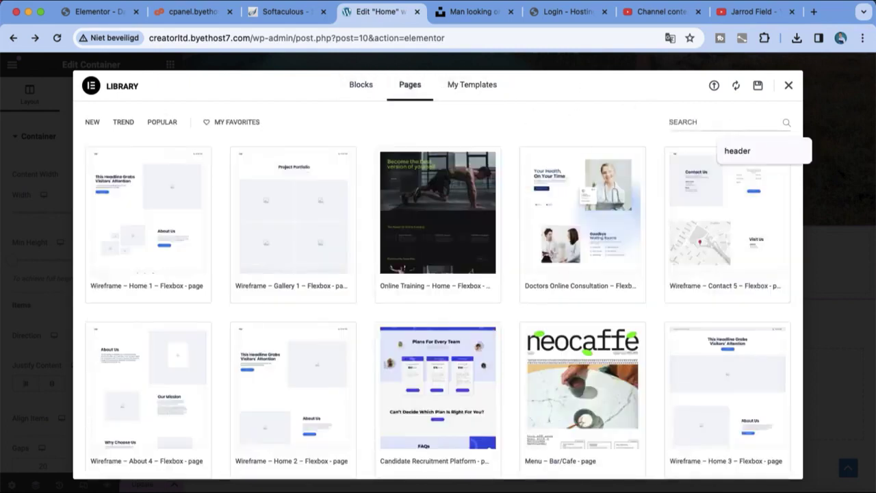
{"action": "type", "text": "header"}
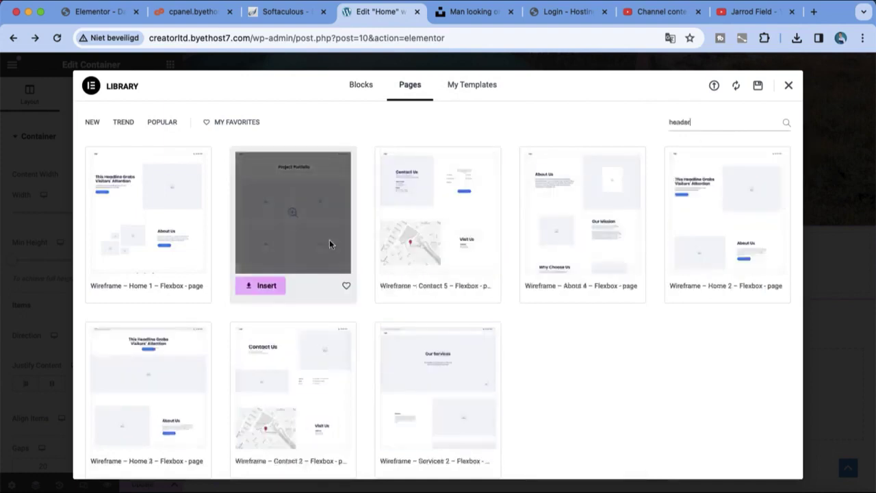
{"action": "left_click", "coordinate": [358, 89]}
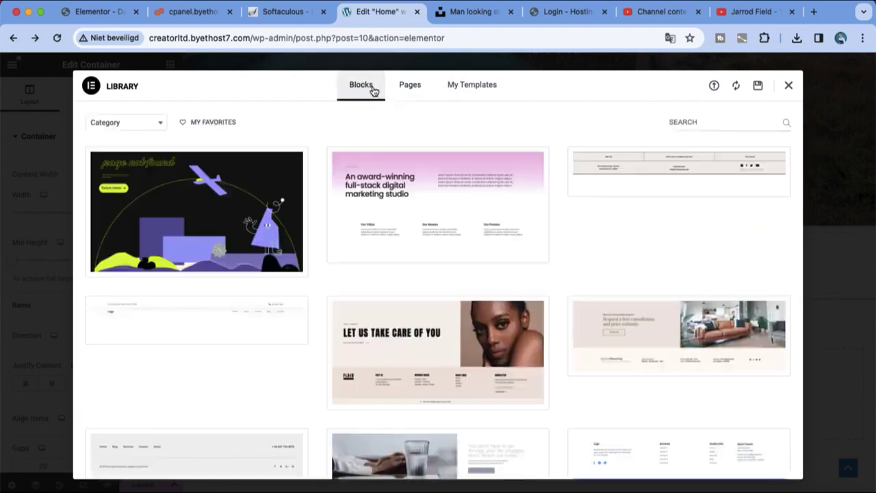
Step: Filter library blocks to the Header category and insert the first header block
{"action": "left_click", "coordinate": [159, 125]}
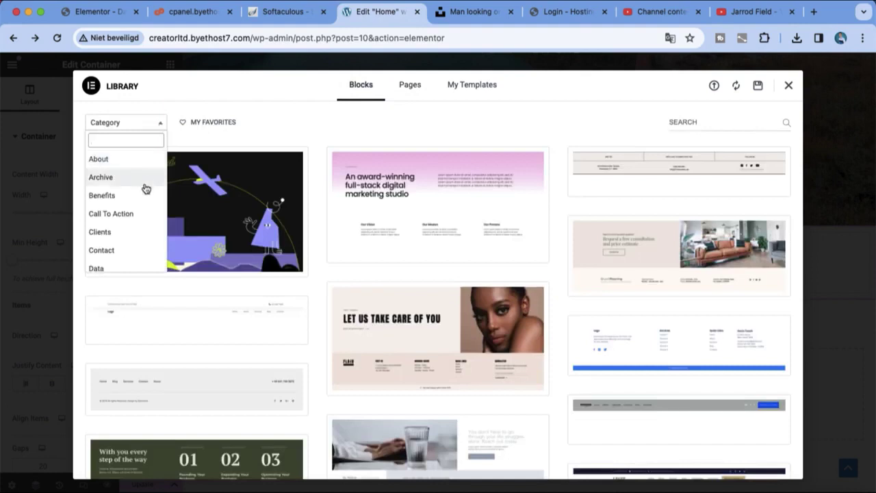
{"action": "scroll", "coordinate": [145, 188], "scroll_direction": "down", "scroll_amount": 3}
{"action": "scroll", "coordinate": [144, 188], "scroll_direction": "down", "scroll_amount": 3}
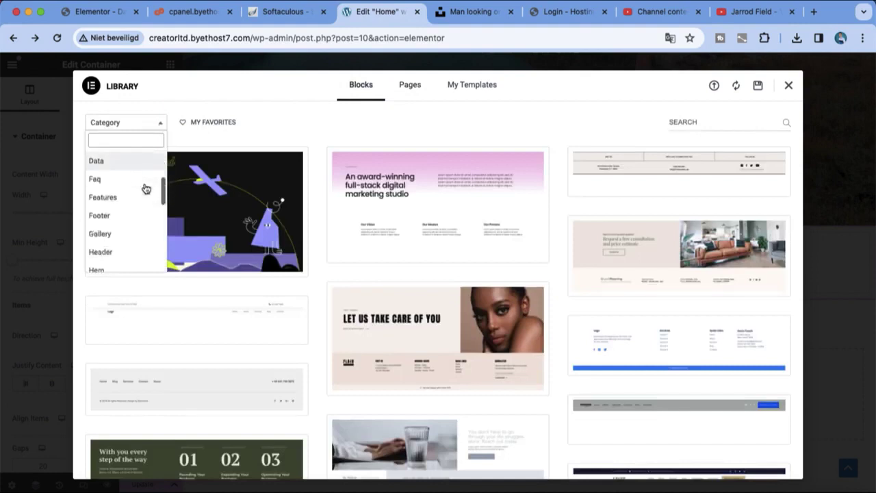
{"action": "left_click", "coordinate": [124, 247]}
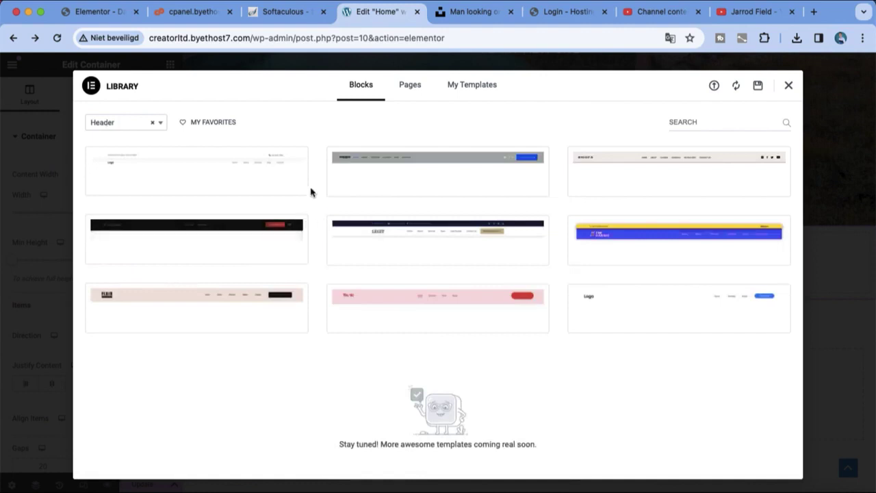
{"action": "mouse_move", "coordinate": [247, 175]}
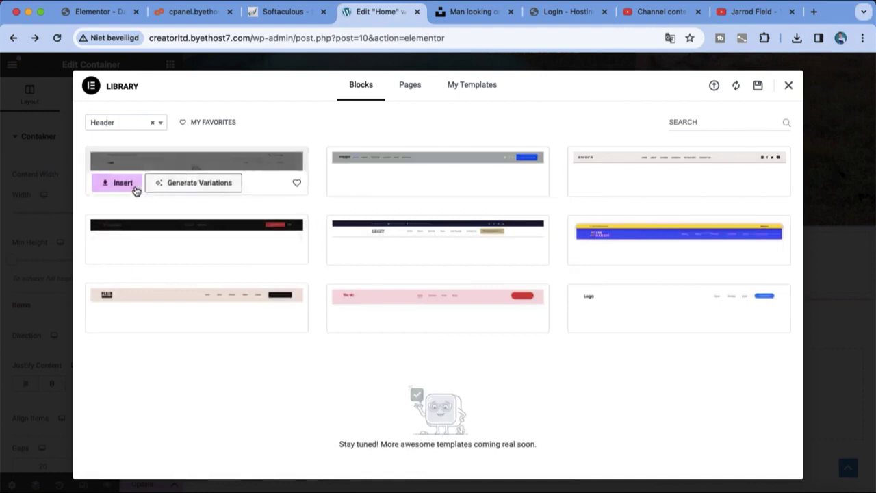
{"action": "mouse_move", "coordinate": [606, 170]}
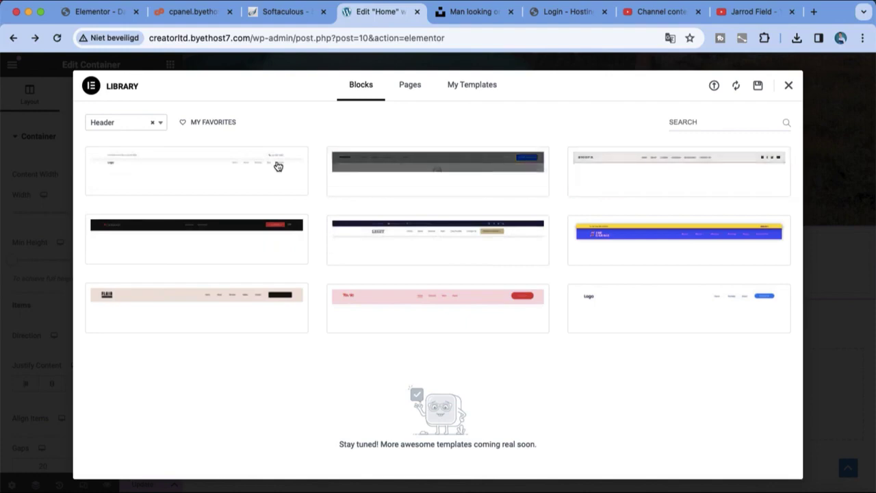
{"action": "mouse_move", "coordinate": [199, 167]}
{"action": "left_click", "coordinate": [123, 183]}
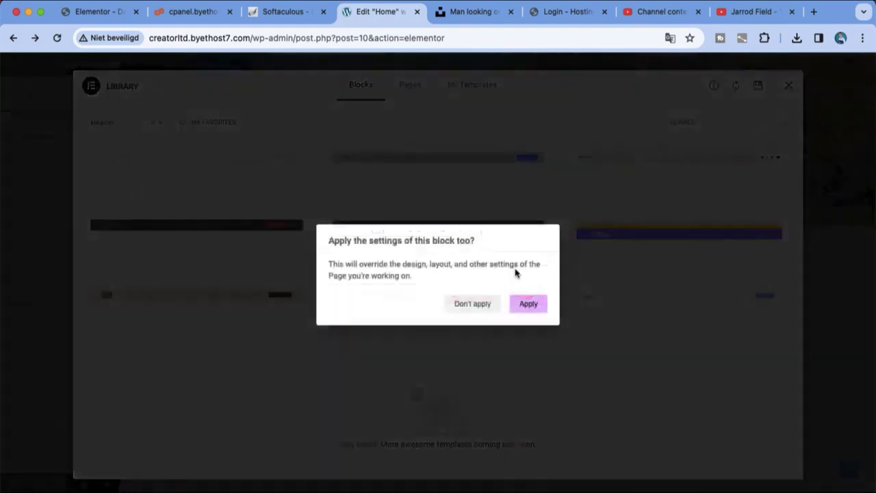
Step: Apply the header block's page settings and drag the top address bar to the page top
{"action": "left_click", "coordinate": [525, 301]}
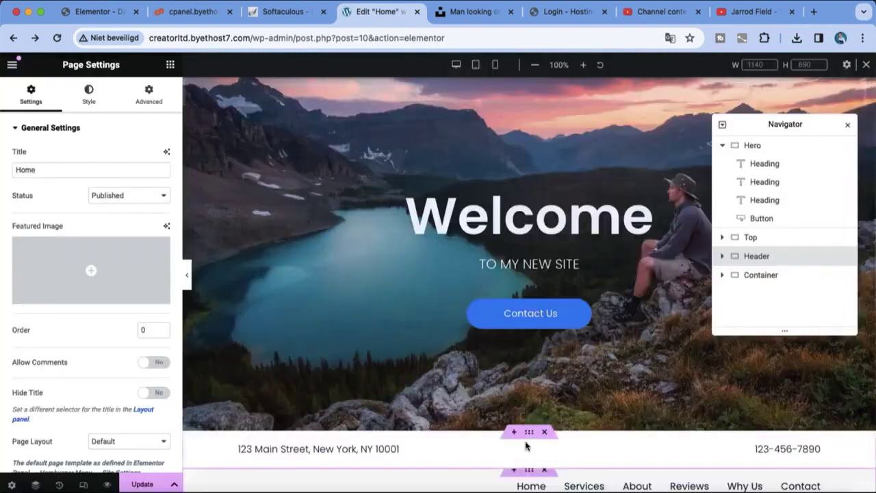
{"action": "left_click_drag", "start_coordinate": [527, 438], "coordinate": [519, 93]}
{"action": "scroll", "coordinate": [527, 149], "scroll_direction": "up", "scroll_amount": 1}
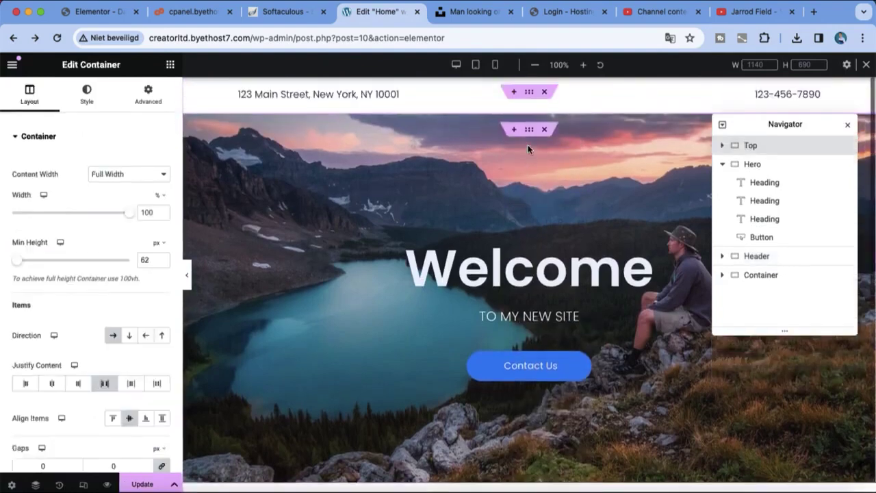
{"action": "left_click", "coordinate": [518, 229]}
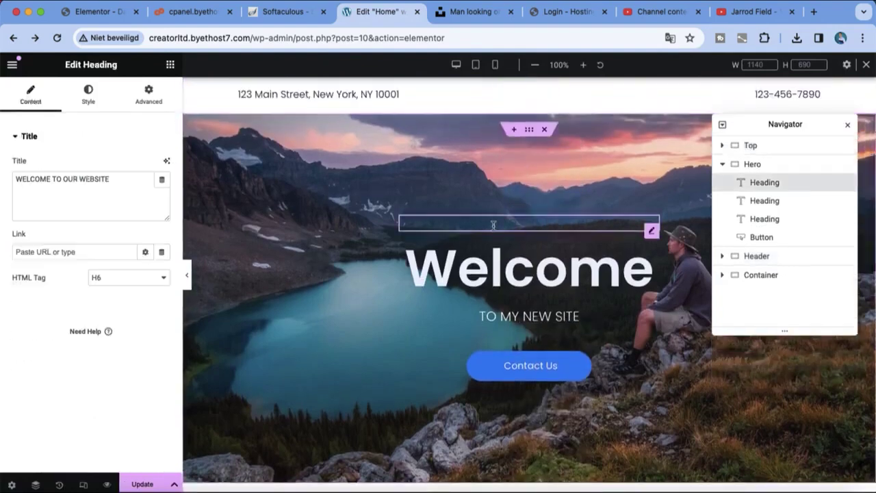
{"action": "left_click", "coordinate": [848, 124]}
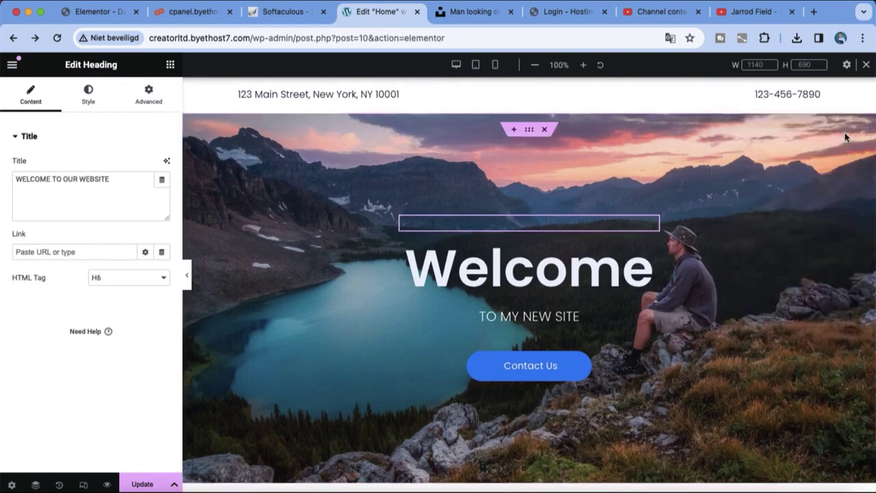
{"action": "left_click", "coordinate": [626, 270]}
Step: Delete the empty container and the address-and-phone bar, leaving the menu header above Welcome
{"action": "scroll", "coordinate": [674, 385], "scroll_direction": "down", "scroll_amount": 5}
{"action": "scroll", "coordinate": [674, 385], "scroll_direction": "down", "scroll_amount": 1}
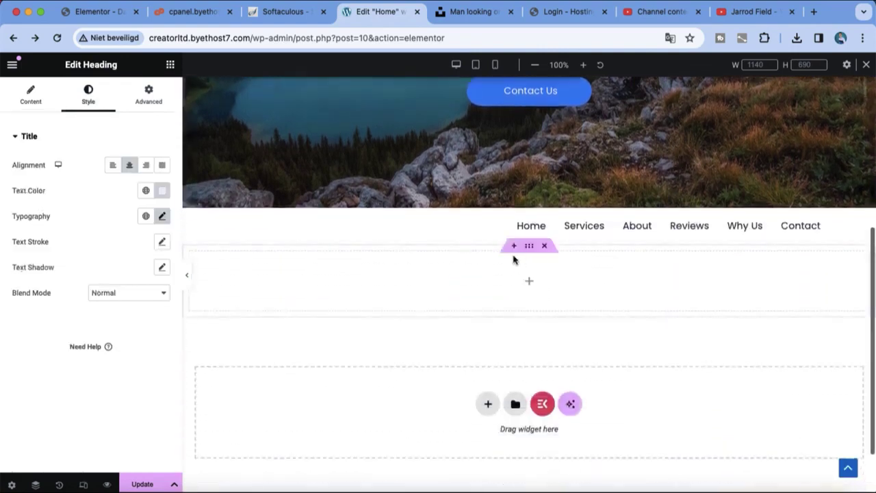
{"action": "left_click", "coordinate": [545, 247]}
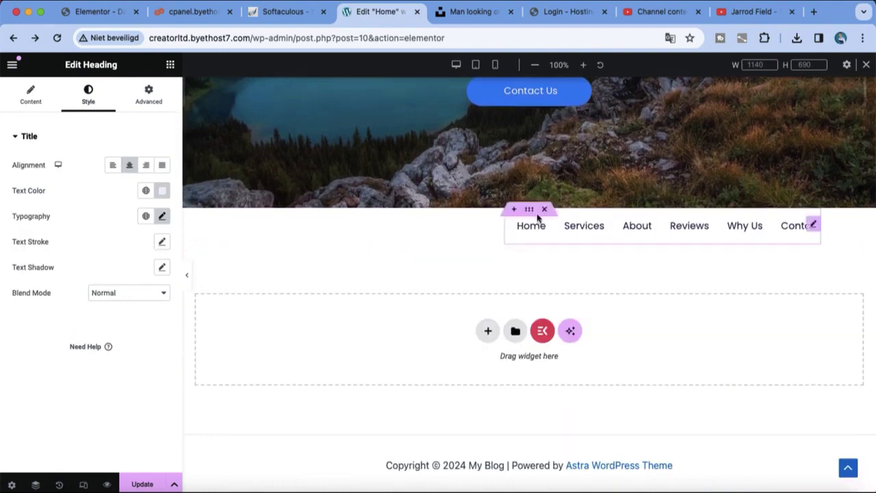
{"action": "left_click_drag", "start_coordinate": [531, 212], "coordinate": [502, 125]}
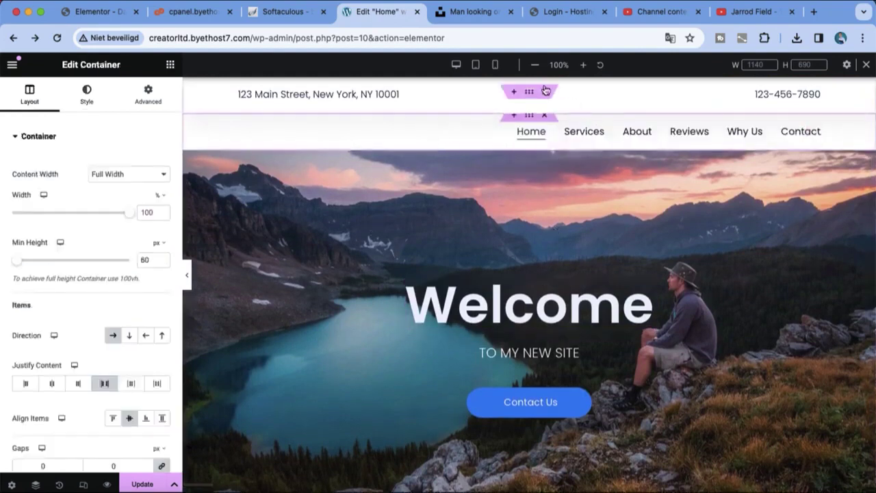
{"action": "left_click", "coordinate": [545, 91]}
{"action": "scroll", "coordinate": [627, 328], "scroll_direction": "down", "scroll_amount": 4}
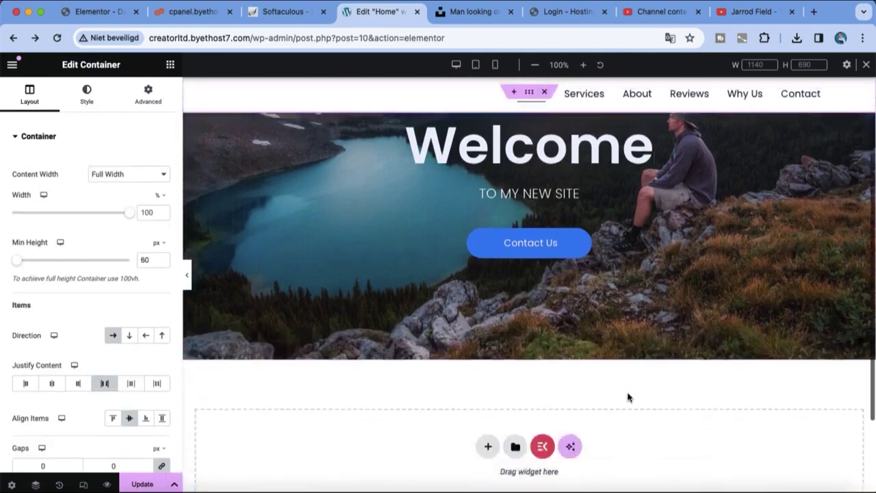
{"action": "scroll", "coordinate": [628, 397], "scroll_direction": "up", "scroll_amount": 4}
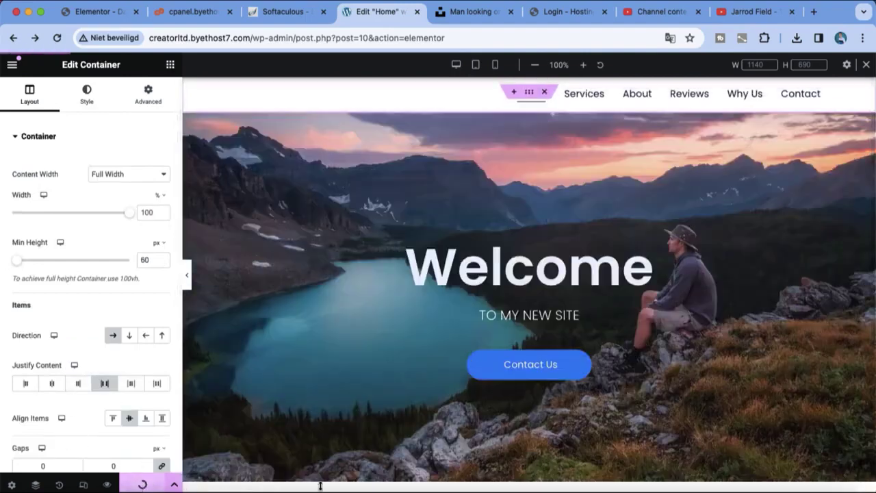
{"action": "scroll", "coordinate": [722, 419], "scroll_direction": "down", "scroll_amount": 3}
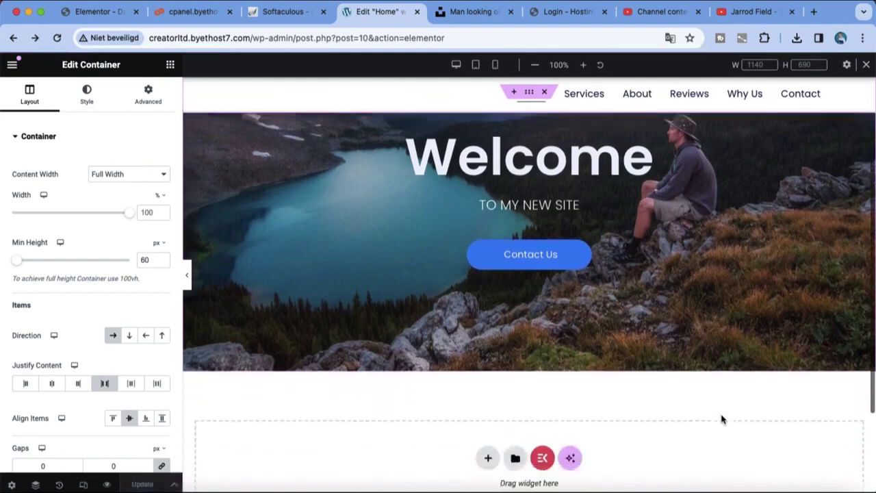
{"action": "left_click", "coordinate": [515, 400]}
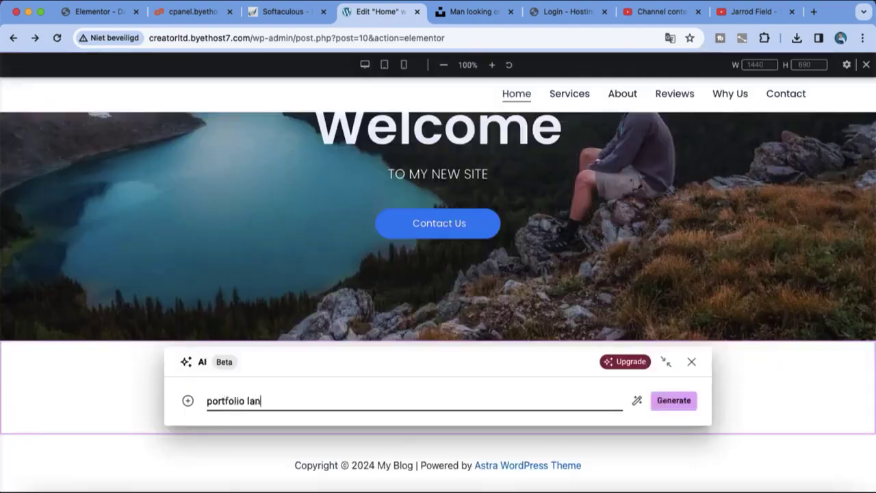
Step: Generate AI layouts from 'portfolio landscape' and insert the first 'What We Offer' result
{"action": "type", "text": "e"}
{"action": "key", "text": "Return"}
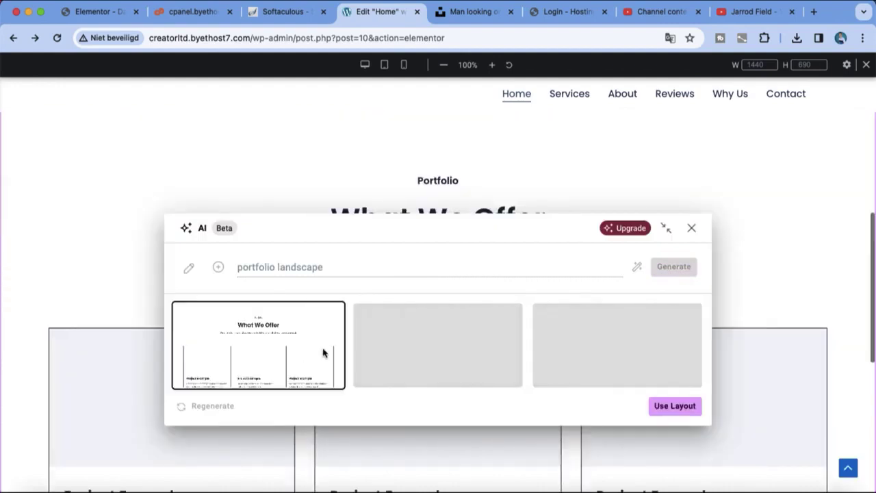
{"action": "left_click", "coordinate": [686, 405]}
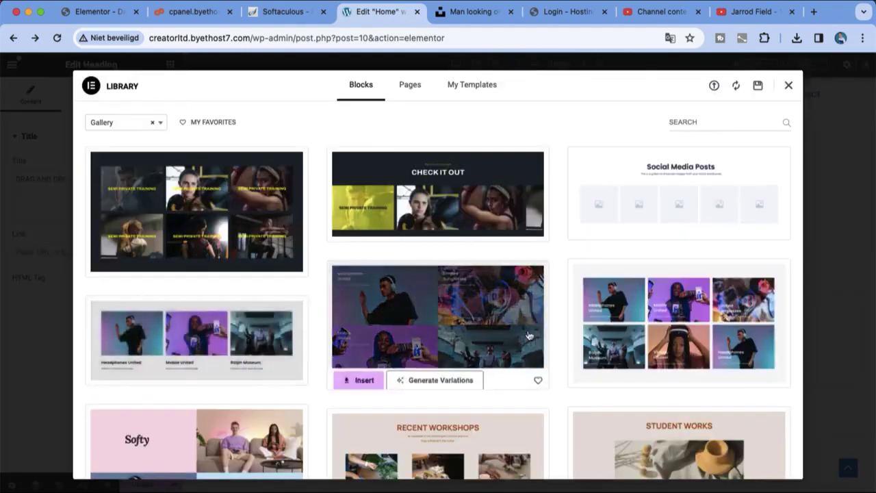
Step: Preview the Softy gallery block in the Library's Blocks tab and insert it below the View All link
{"action": "scroll", "coordinate": [525, 334], "scroll_direction": "down", "scroll_amount": 3}
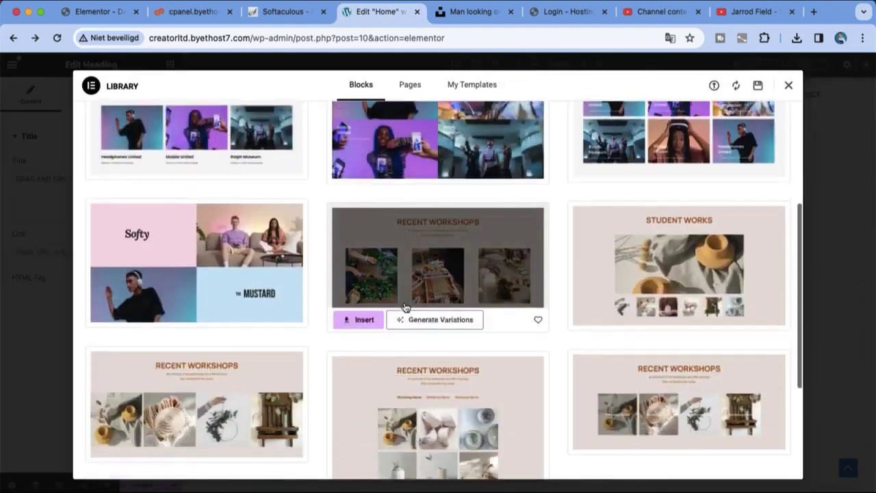
{"action": "scroll", "coordinate": [525, 334], "scroll_direction": "down", "scroll_amount": 3}
{"action": "scroll", "coordinate": [253, 308], "scroll_direction": "up", "scroll_amount": 5}
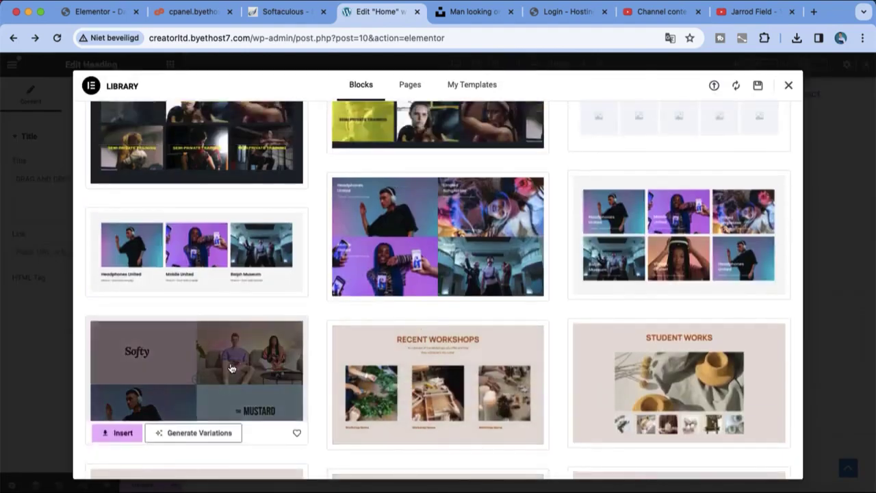
{"action": "left_click", "coordinate": [230, 367]}
{"action": "left_click", "coordinate": [747, 84]}
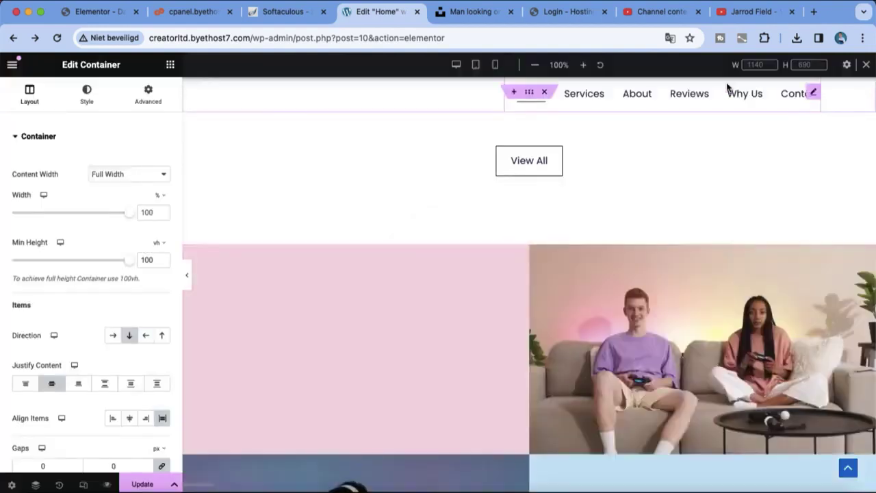
{"action": "scroll", "coordinate": [733, 195], "scroll_direction": "up", "scroll_amount": 10}
{"action": "scroll", "coordinate": [733, 194], "scroll_direction": "down", "scroll_amount": 6}
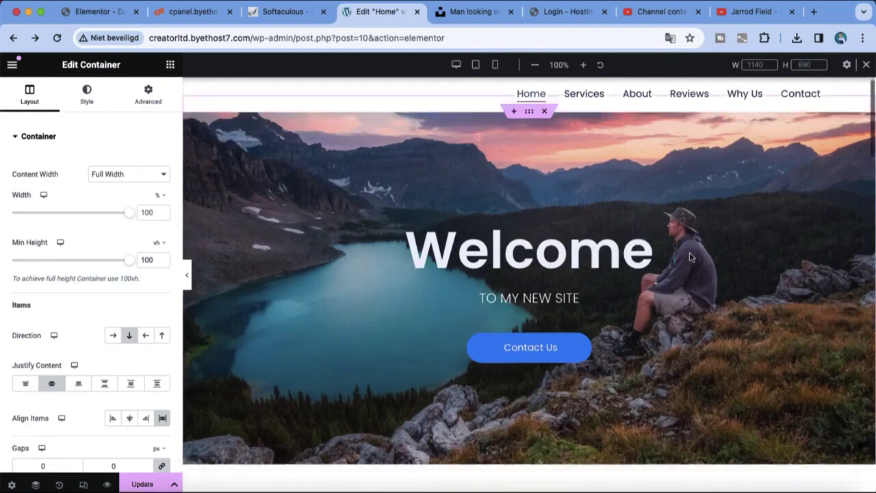
{"action": "scroll", "coordinate": [689, 256], "scroll_direction": "down", "scroll_amount": 4}
{"action": "scroll", "coordinate": [561, 233], "scroll_direction": "up", "scroll_amount": 3}
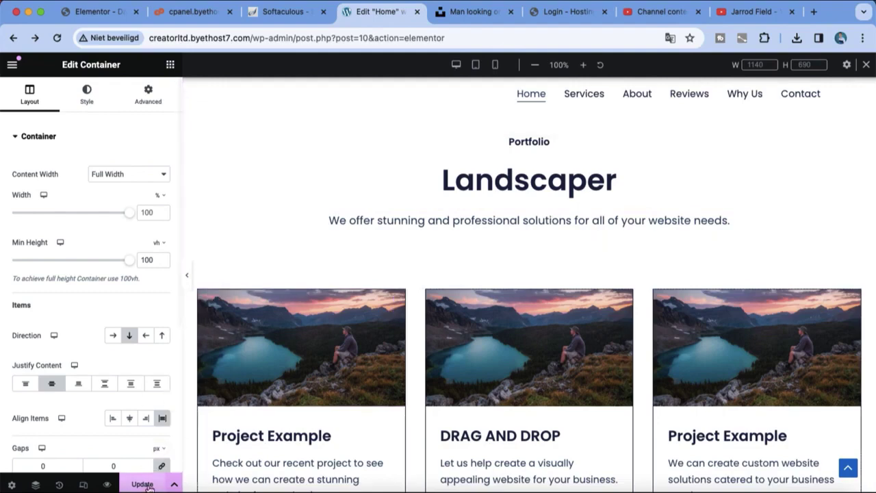
{"action": "scroll", "coordinate": [397, 417], "scroll_direction": "down", "scroll_amount": 10}
{"action": "scroll", "coordinate": [445, 367], "scroll_direction": "up", "scroll_amount": 5}
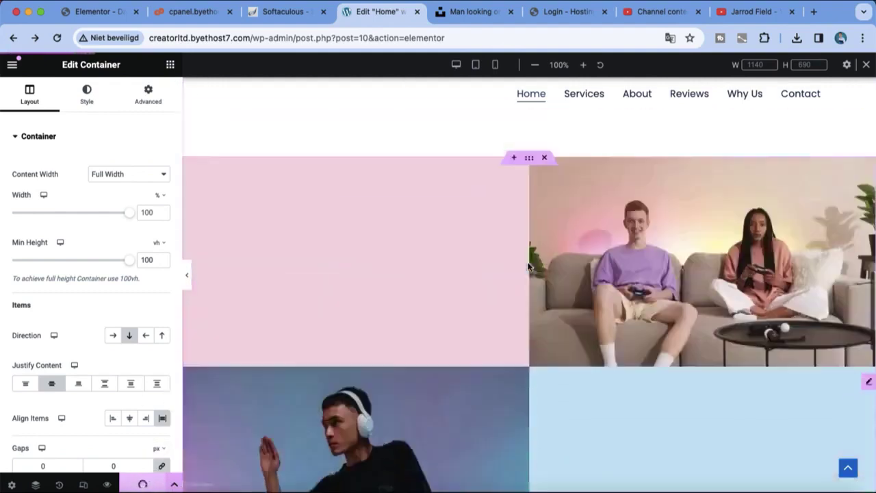
{"action": "scroll", "coordinate": [528, 267], "scroll_direction": "down", "scroll_amount": 1}
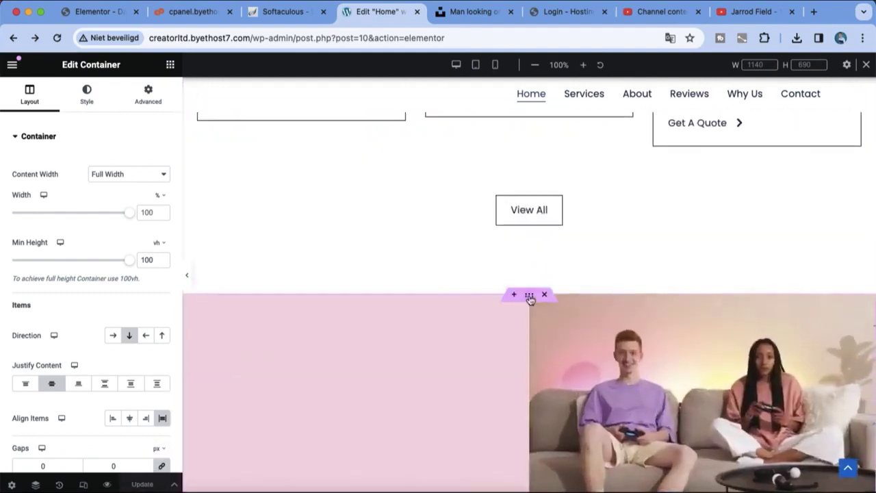
{"action": "left_click_drag", "start_coordinate": [536, 204], "coordinate": [547, 208]}
{"action": "scroll", "coordinate": [539, 205], "scroll_direction": "up", "scroll_amount": 4}
{"action": "scroll", "coordinate": [544, 207], "scroll_direction": "up", "scroll_amount": 1}
{"action": "scroll", "coordinate": [543, 205], "scroll_direction": "up", "scroll_amount": 2}
{"action": "scroll", "coordinate": [546, 208], "scroll_direction": "up", "scroll_amount": 3}
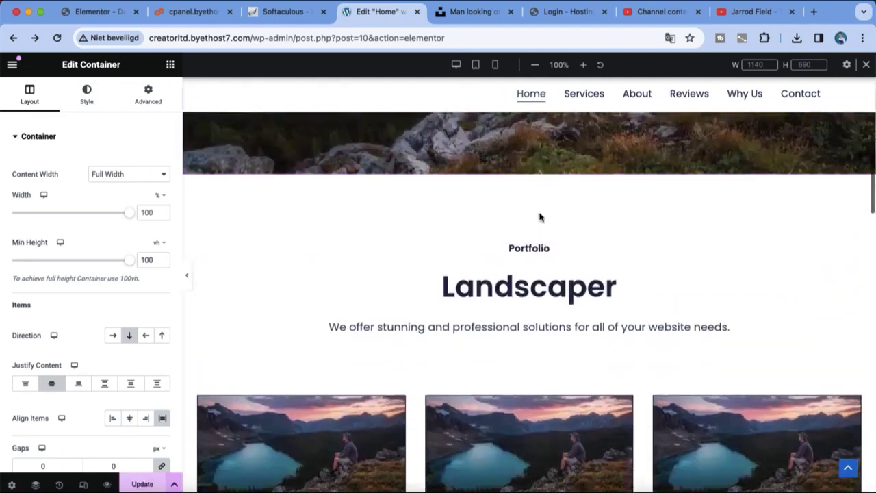
{"action": "left_click", "coordinate": [189, 283]}
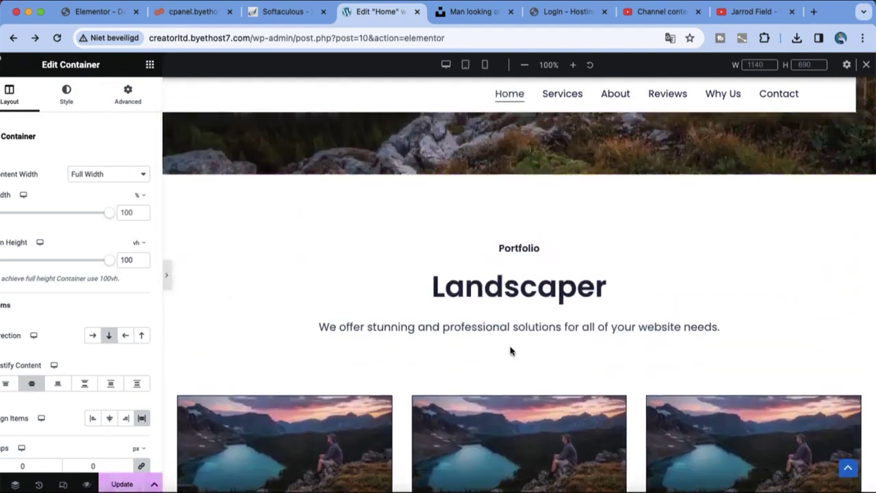
{"action": "scroll", "coordinate": [498, 237], "scroll_direction": "down", "scroll_amount": 10}
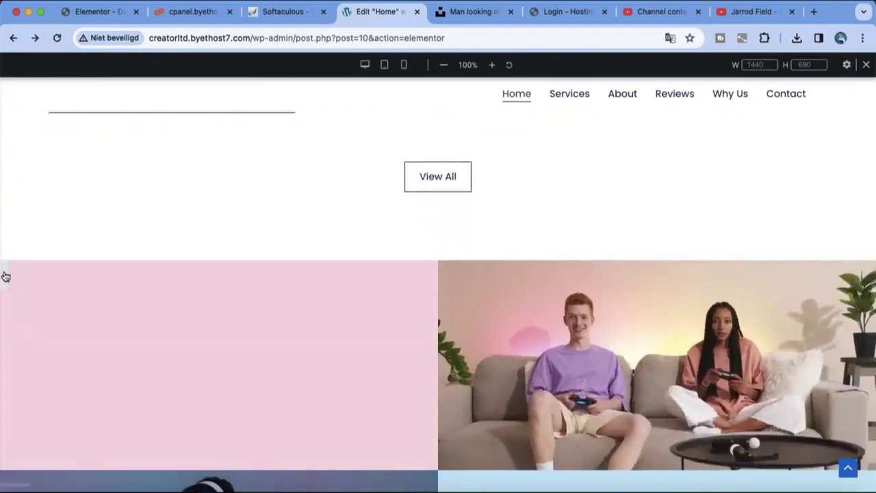
{"action": "left_click", "coordinate": [5, 274]}
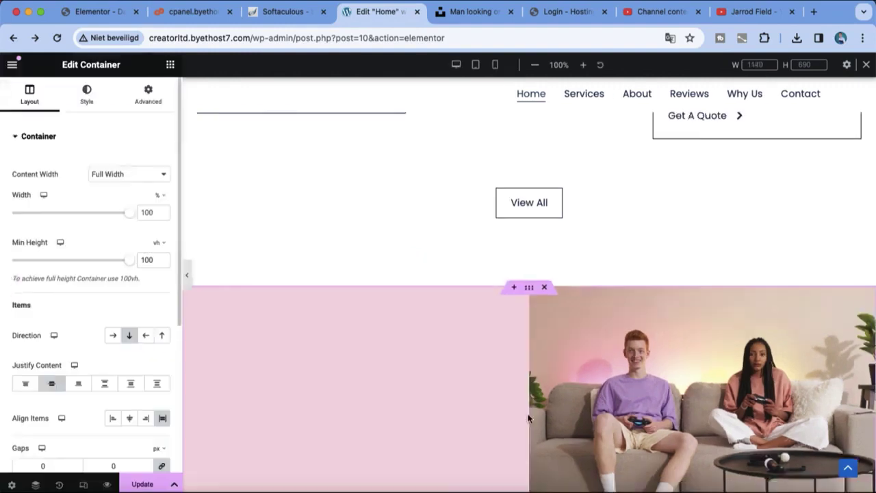
{"action": "left_click_drag", "start_coordinate": [529, 288], "coordinate": [520, 135]}
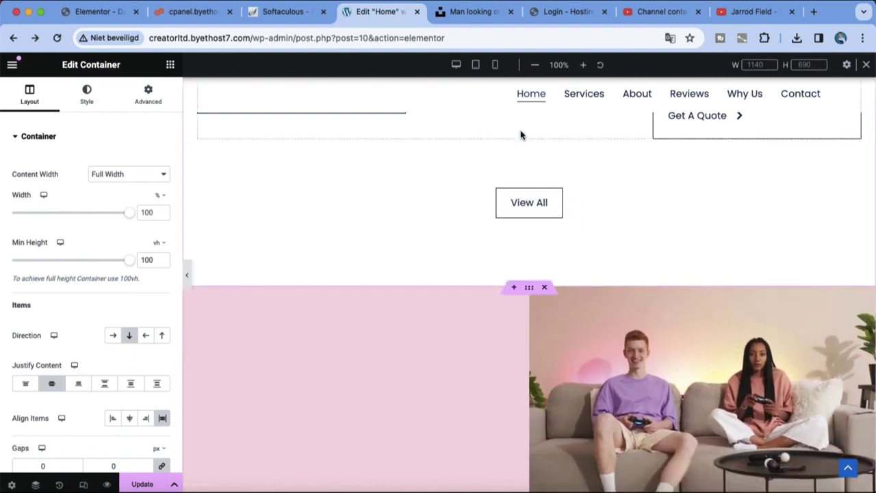
Step: Show the Navigator, Page Settings and History panels, and turn off Responsive Mode
{"action": "left_click", "coordinate": [35, 485]}
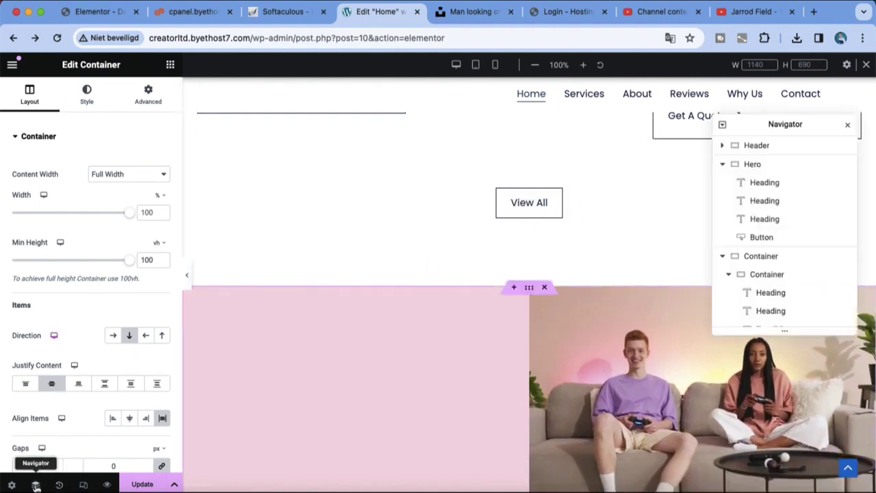
{"action": "left_click", "coordinate": [14, 486]}
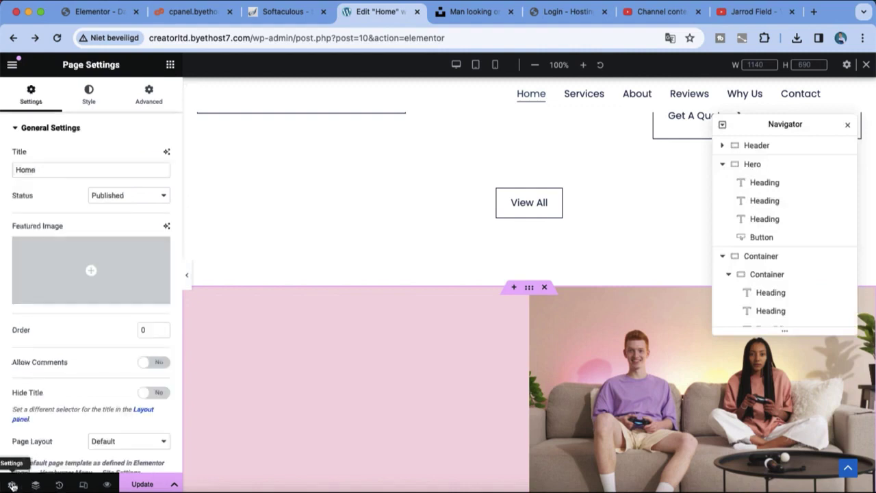
{"action": "left_click", "coordinate": [59, 485]}
{"action": "left_click", "coordinate": [83, 486]}
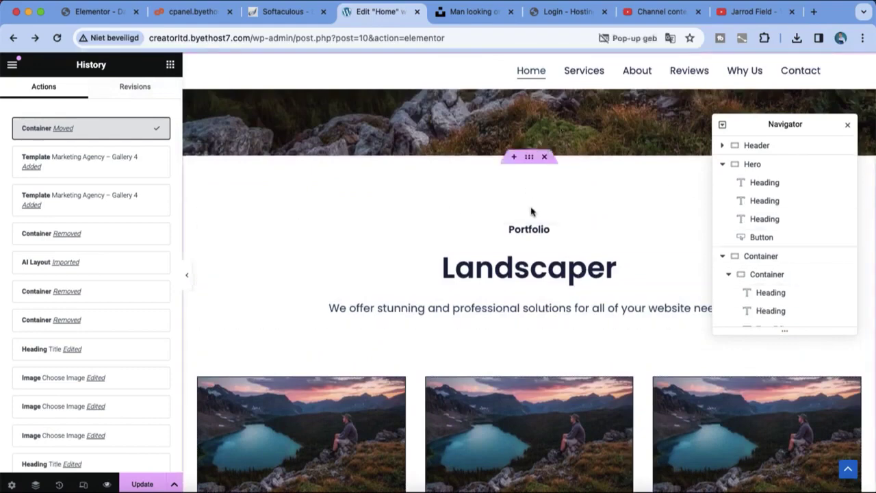
{"action": "scroll", "coordinate": [533, 273], "scroll_direction": "down", "scroll_amount": 5}
{"action": "scroll", "coordinate": [488, 192], "scroll_direction": "down", "scroll_amount": 2}
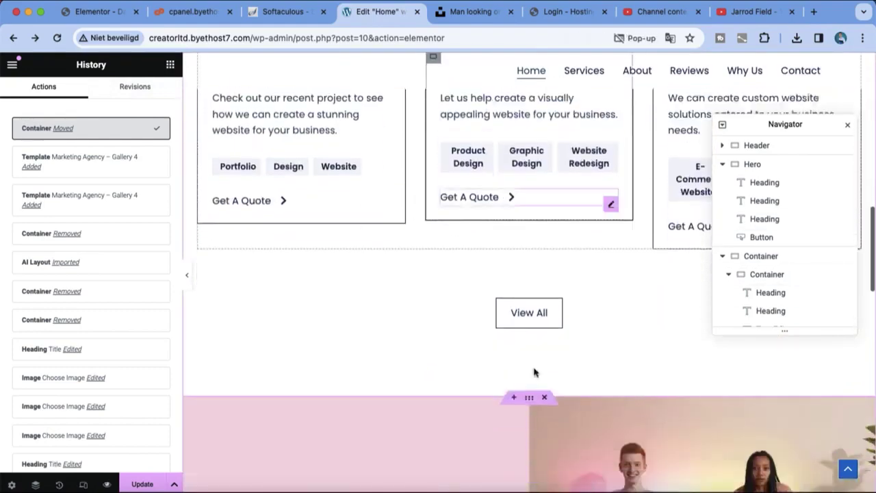
Step: Drag the gallery container up and drop it directly beneath the landscape hero
{"action": "left_click_drag", "start_coordinate": [531, 401], "coordinate": [499, 293]}
{"action": "left_click", "coordinate": [499, 292]}
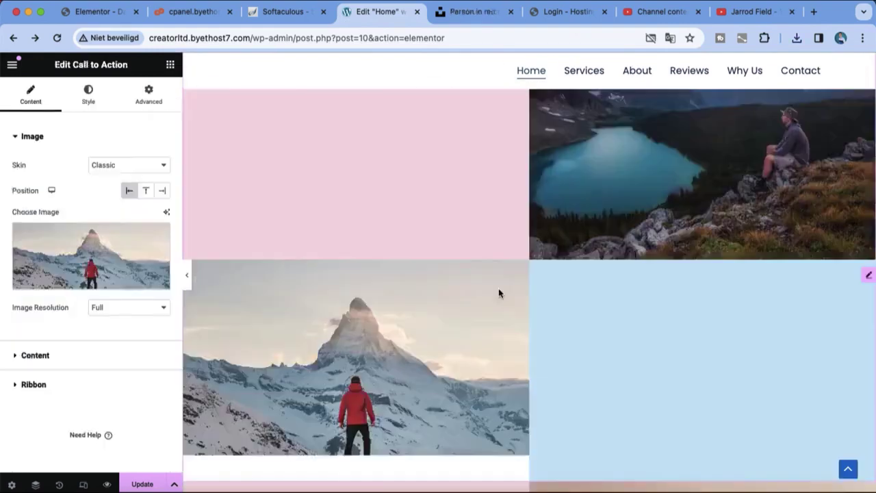
{"action": "scroll", "coordinate": [499, 293], "scroll_direction": "up", "scroll_amount": 5}
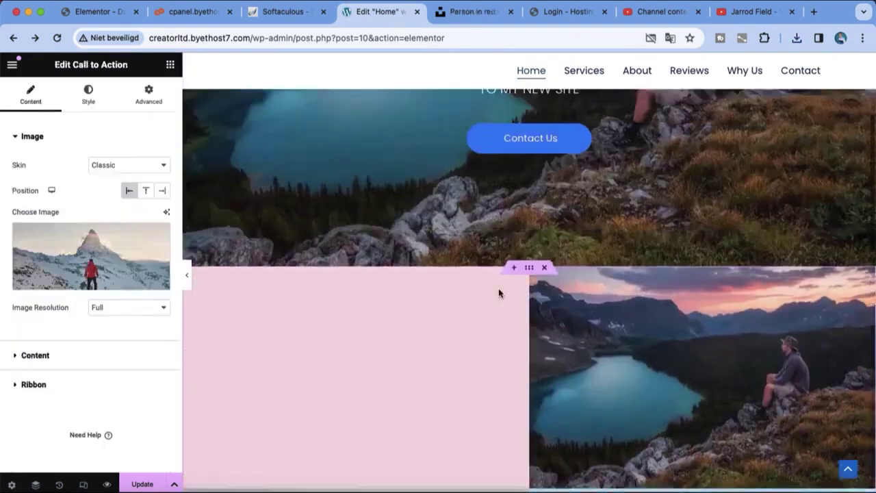
{"action": "scroll", "coordinate": [499, 293], "scroll_direction": "down", "scroll_amount": 5}
{"action": "scroll", "coordinate": [499, 293], "scroll_direction": "down", "scroll_amount": 10}
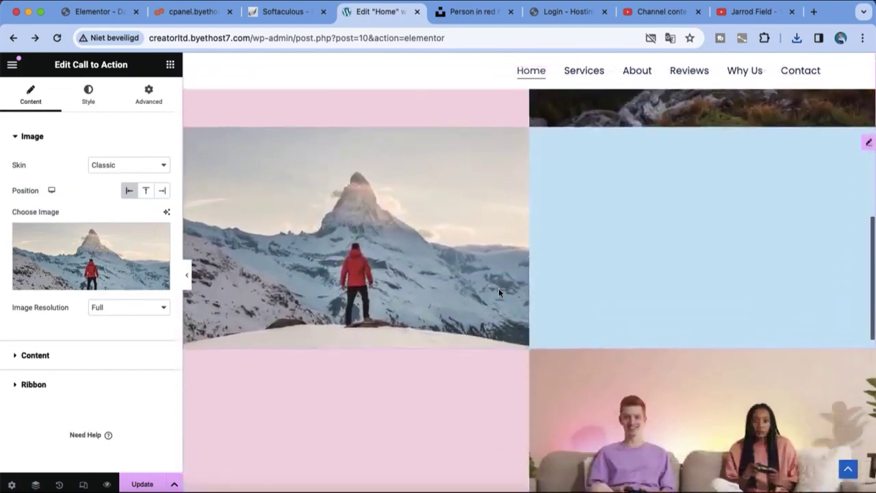
{"action": "scroll", "coordinate": [498, 293], "scroll_direction": "down", "scroll_amount": 2}
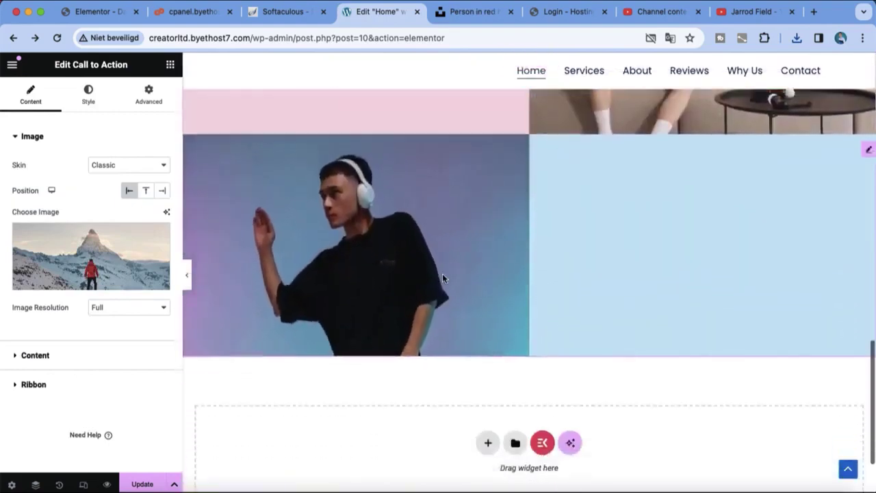
Step: Select the gallery's call-to-action blocks, dismiss the image optimizer tip, and start a structure in the empty container
{"action": "left_click", "coordinate": [442, 276]}
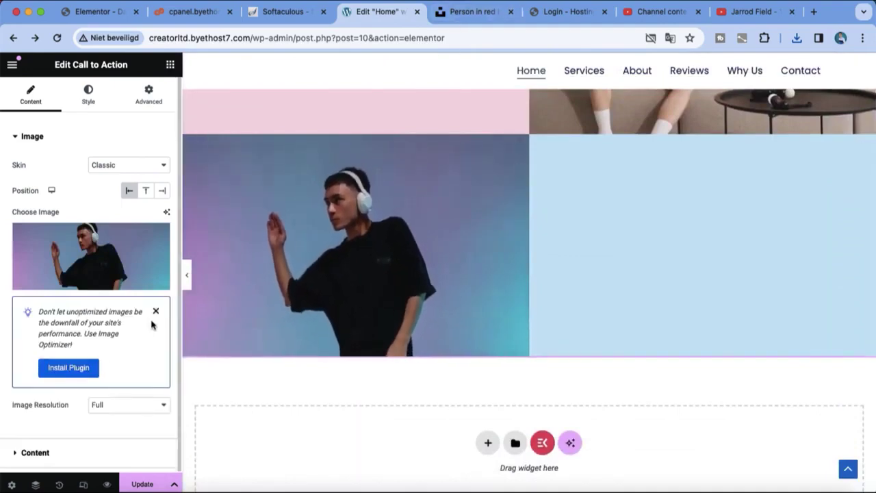
{"action": "left_click", "coordinate": [68, 368]}
{"action": "scroll", "coordinate": [557, 443], "scroll_direction": "up", "scroll_amount": 10}
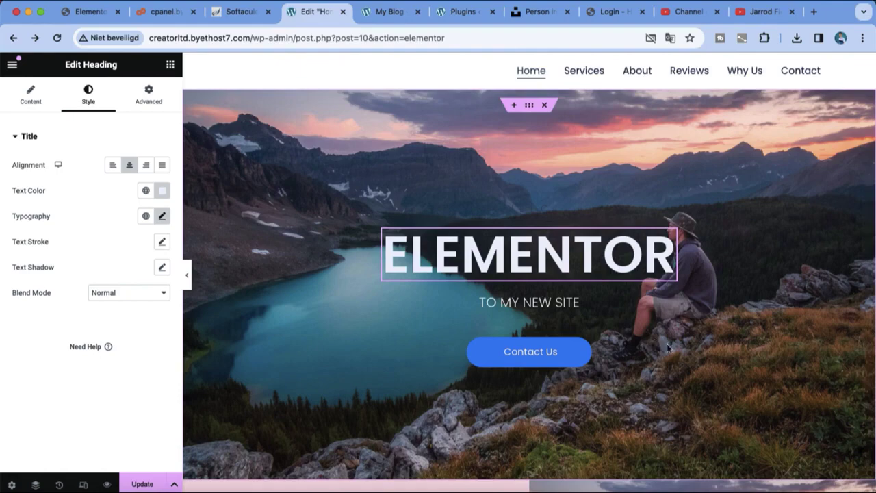
{"action": "scroll", "coordinate": [706, 313], "scroll_direction": "down", "scroll_amount": 3}
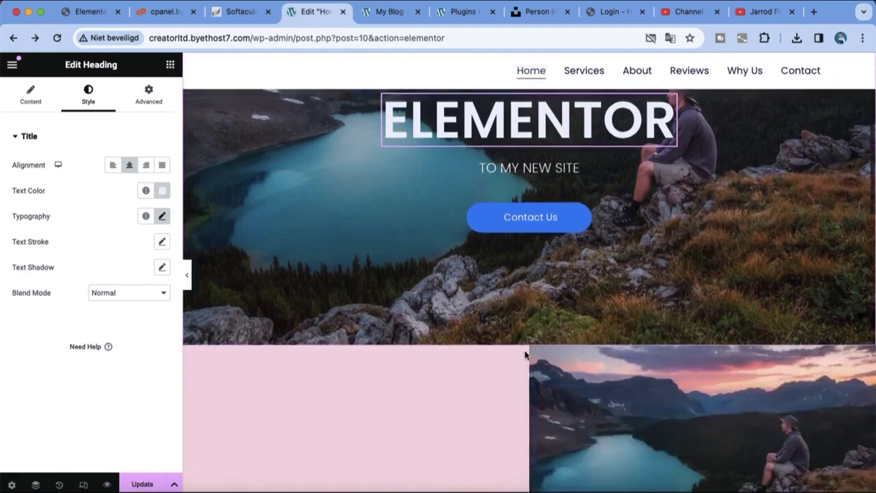
{"action": "left_click", "coordinate": [623, 417]}
{"action": "scroll", "coordinate": [623, 410], "scroll_direction": "down", "scroll_amount": 15}
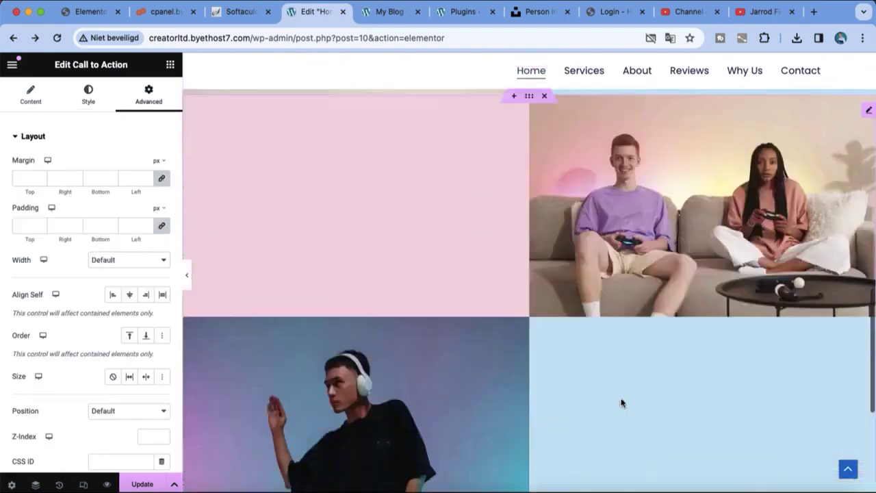
{"action": "scroll", "coordinate": [622, 403], "scroll_direction": "down", "scroll_amount": 6}
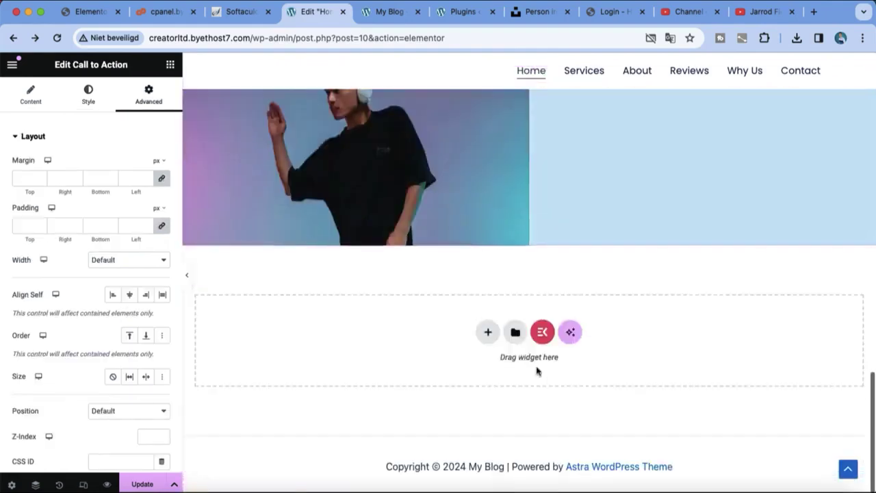
{"action": "left_click", "coordinate": [490, 332]}
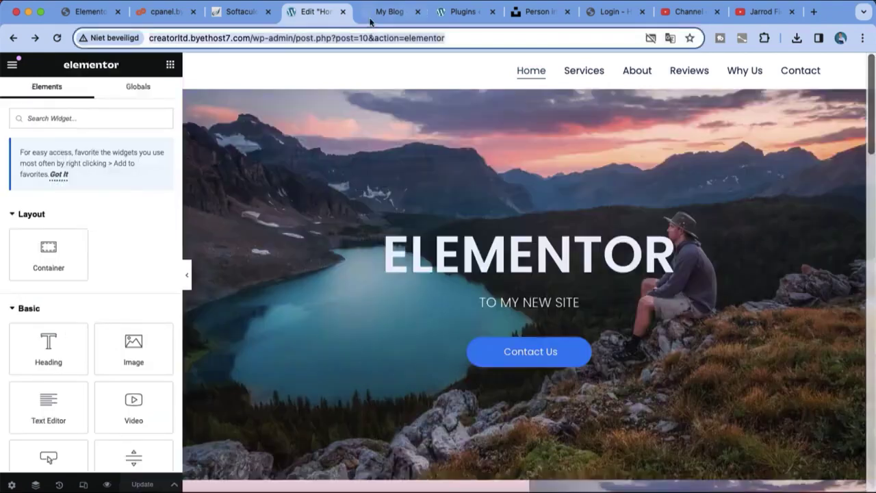
Step: Open the live homepage preview tab and scroll down through it
{"action": "left_click", "coordinate": [370, 19]}
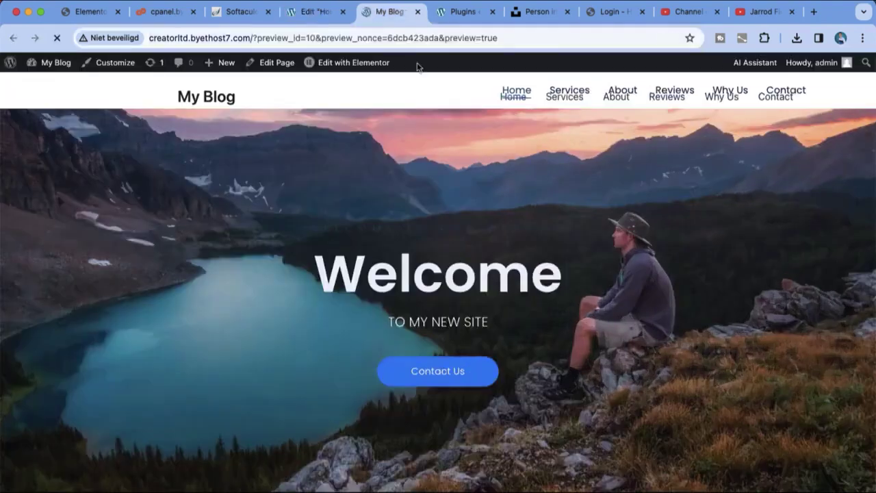
{"action": "scroll", "coordinate": [533, 171], "scroll_direction": "down", "scroll_amount": 5}
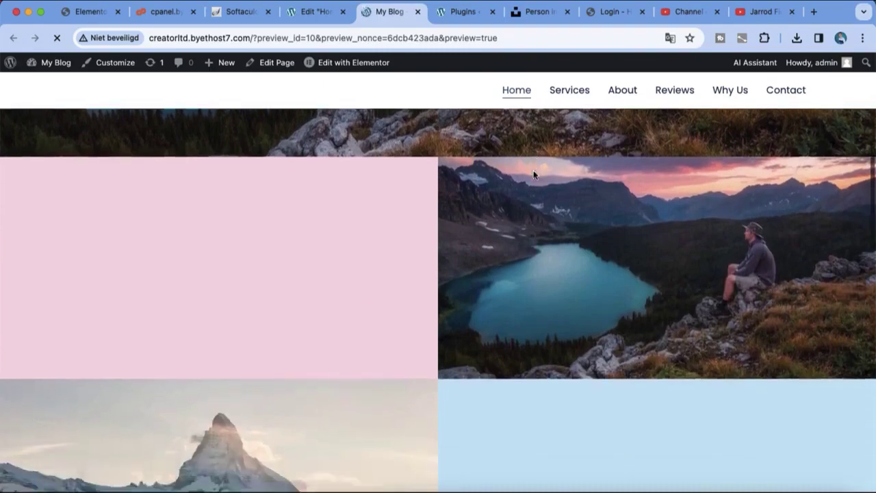
{"action": "scroll", "coordinate": [533, 174], "scroll_direction": "down", "scroll_amount": 2}
{"action": "left_click_drag", "start_coordinate": [873, 221], "coordinate": [874, 100]}
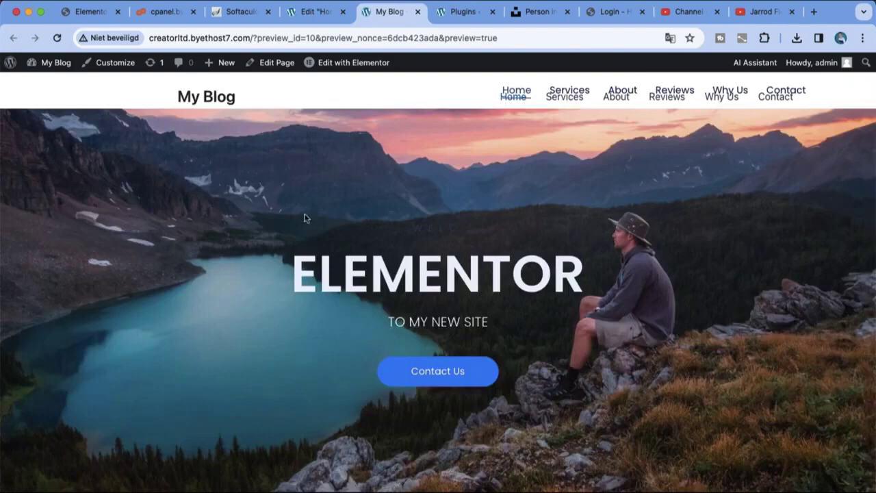
Step: Reload the live preview to show the ELEMENTOR hero with the gallery directly beneath
{"action": "left_click", "coordinate": [311, 11]}
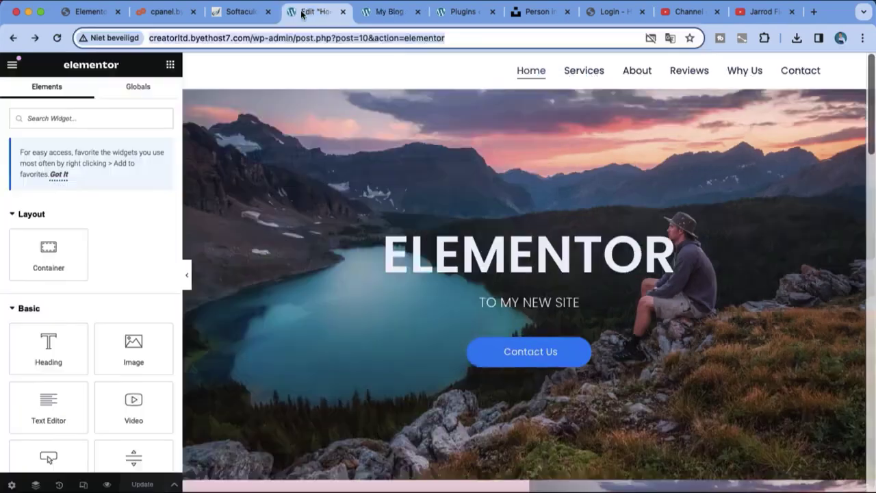
{"action": "left_click", "coordinate": [317, 239]}
{"action": "left_click", "coordinate": [373, 12]}
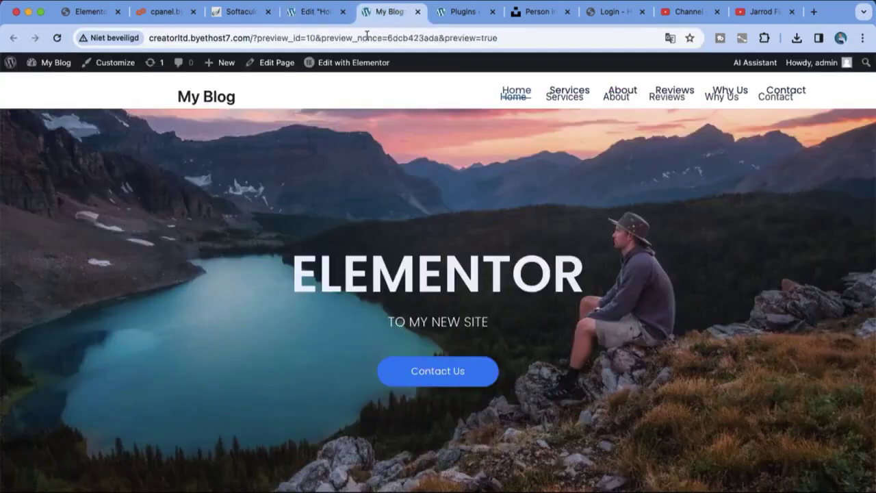
{"action": "key", "text": "Return"}
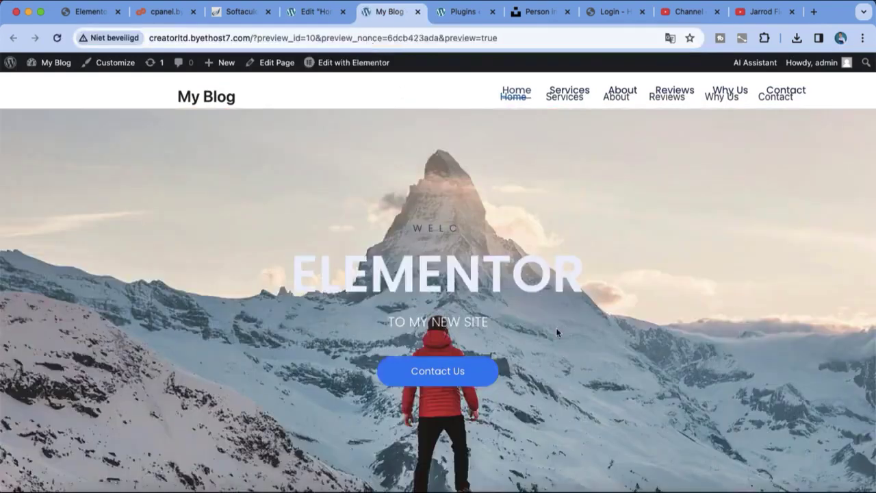
{"action": "scroll", "coordinate": [631, 287], "scroll_direction": "down", "scroll_amount": 5}
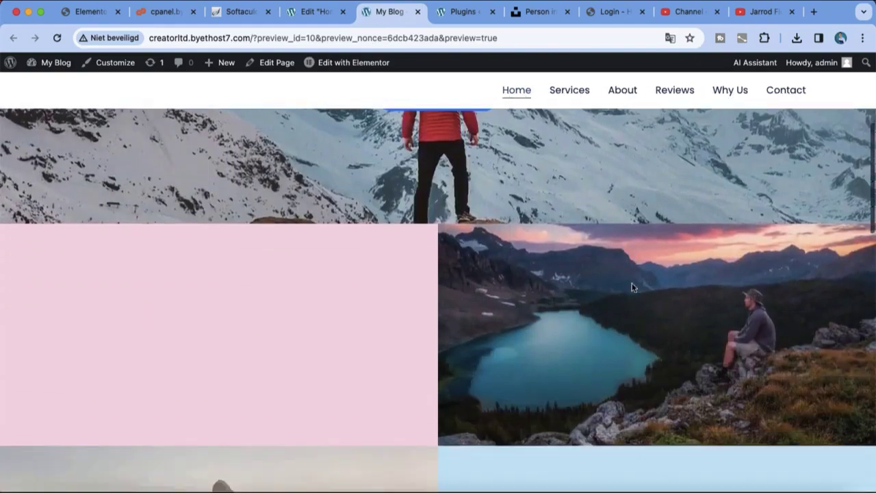